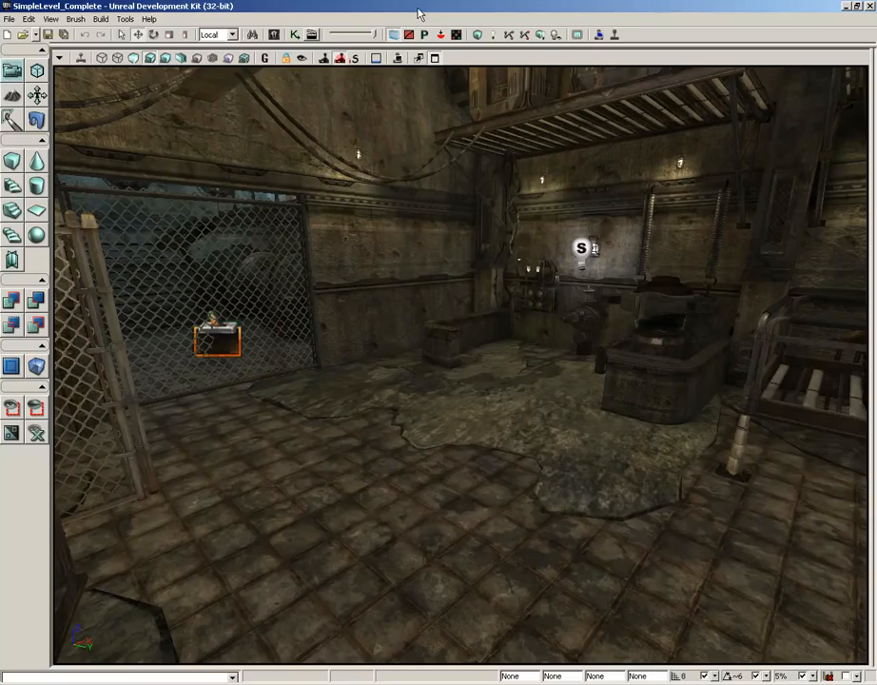
# Step: Create a copy of the SKM_Cube skeletal mesh in the physics_assets package, named SKM_Cube_softbody
pyautogui.click(275, 35)
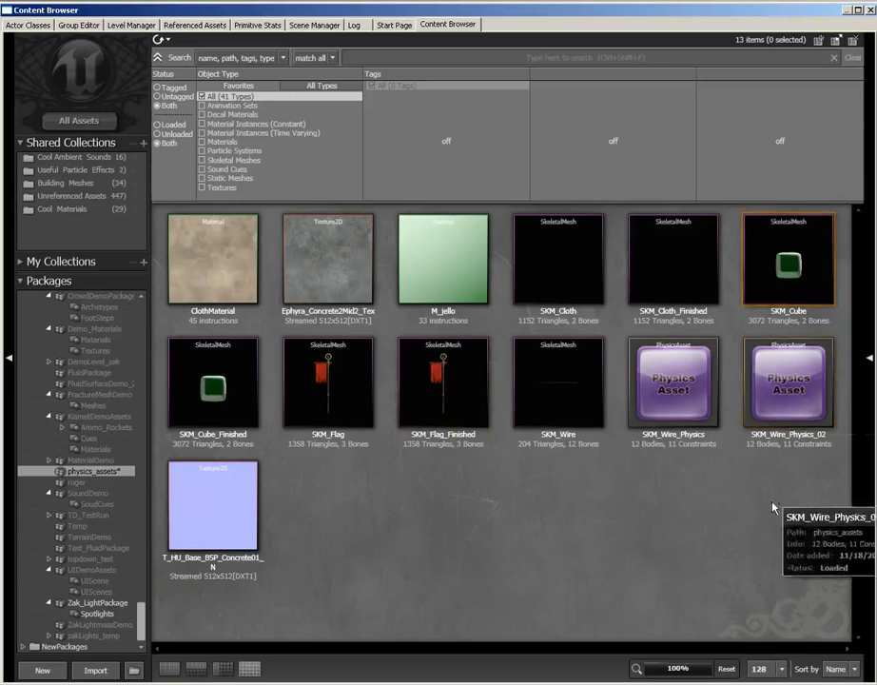
pyautogui.click(784, 303)
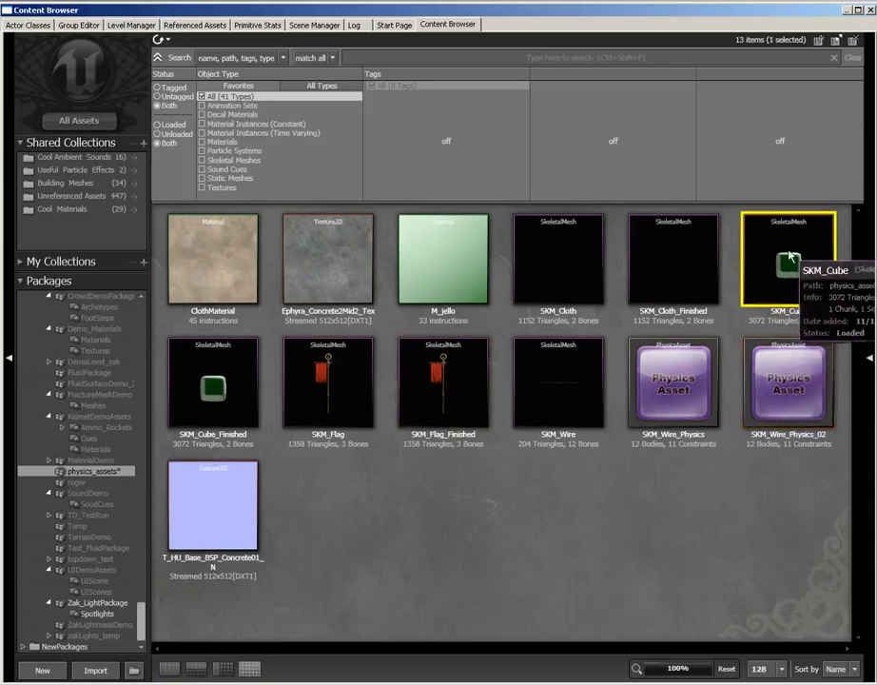
pyautogui.rightClick(761, 264)
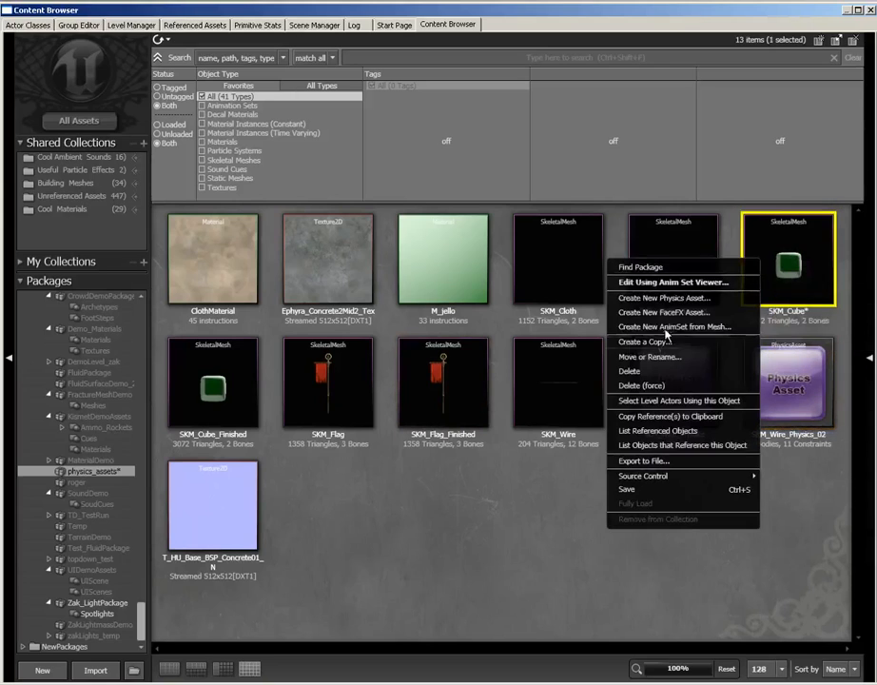
pyautogui.click(647, 341)
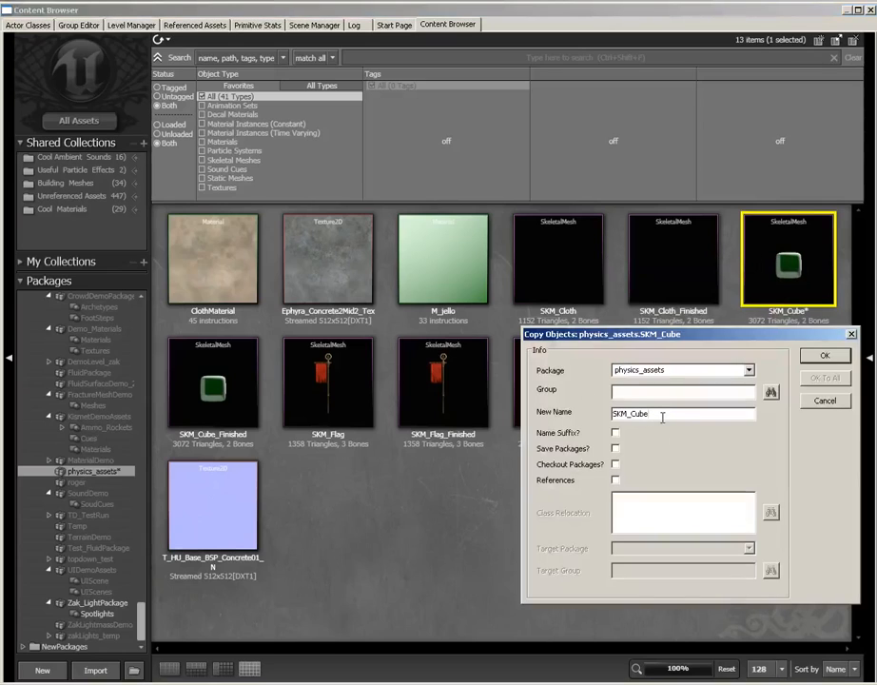
pyautogui.write('_')
pyautogui.write('collision')
pyautogui.press('Return')
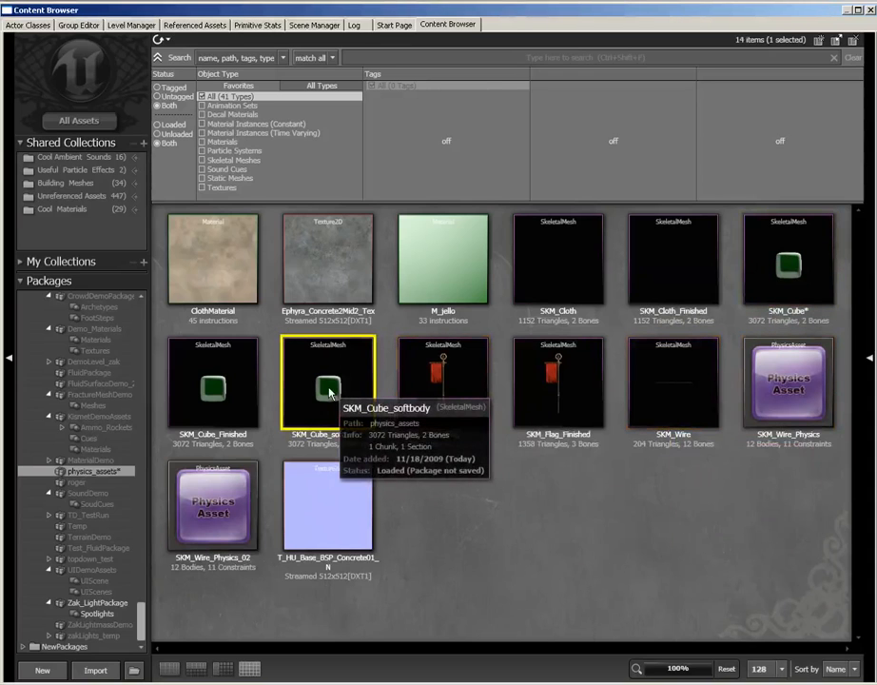
# Step: Open the SKM_Cube_softbody mesh in the AnimSet Editor and display its bones
pyautogui.doubleClick(330, 393)
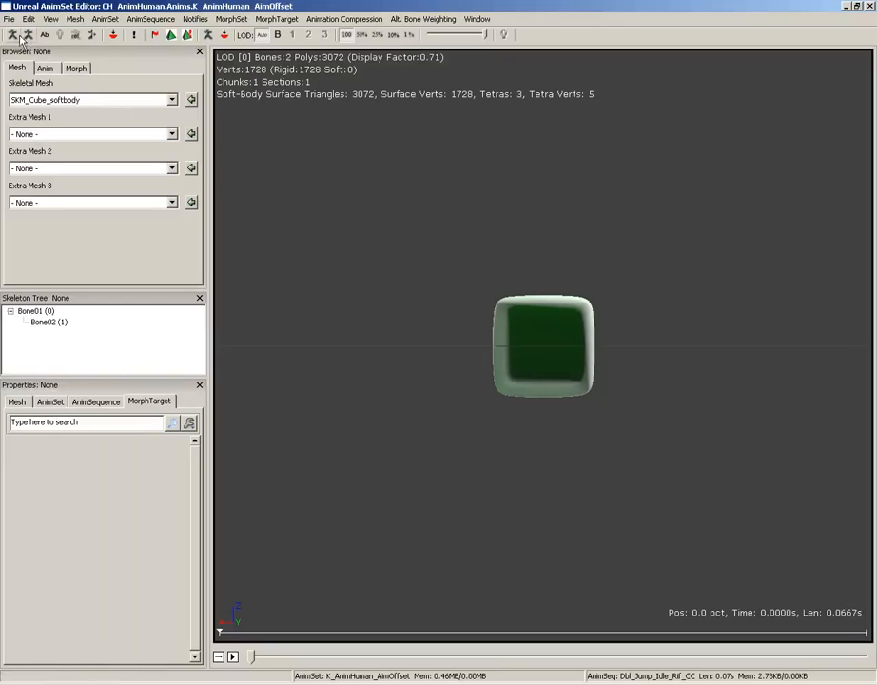
pyautogui.moveTo(631, 322); pyautogui.dragTo(677, 237)
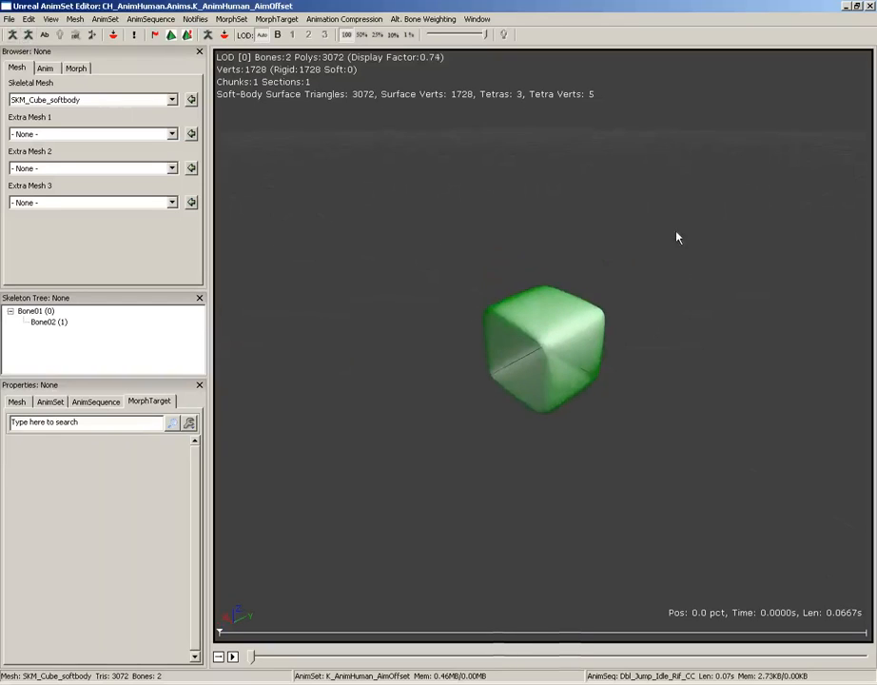
pyautogui.moveTo(589, 222); pyautogui.dragTo(752, 331)
pyautogui.moveTo(752, 331); pyautogui.dragTo(717, 279, button='right')
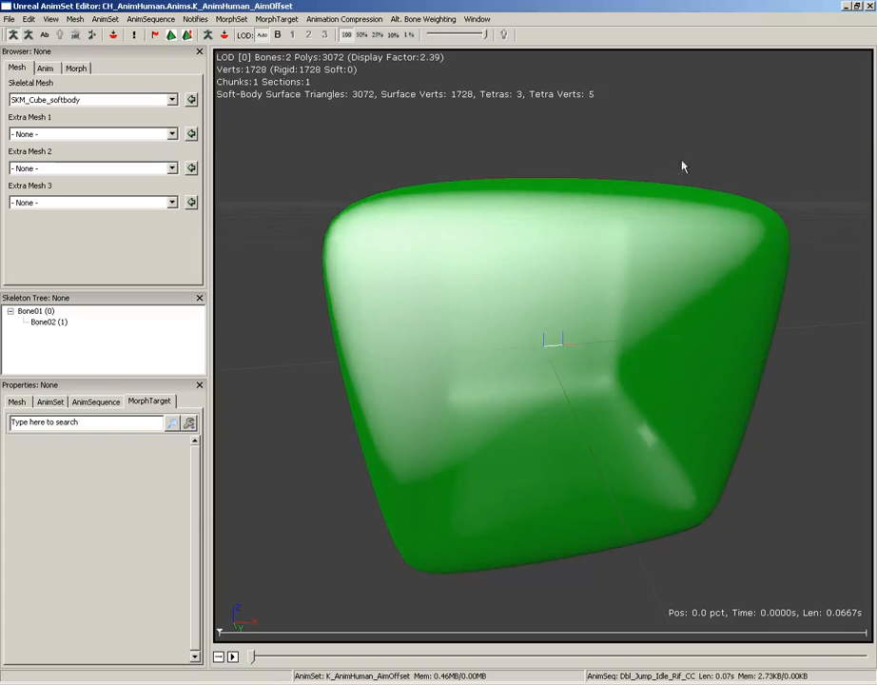
pyautogui.scroll(5, 690, 142)
pyautogui.scroll(-8, 698, 128)
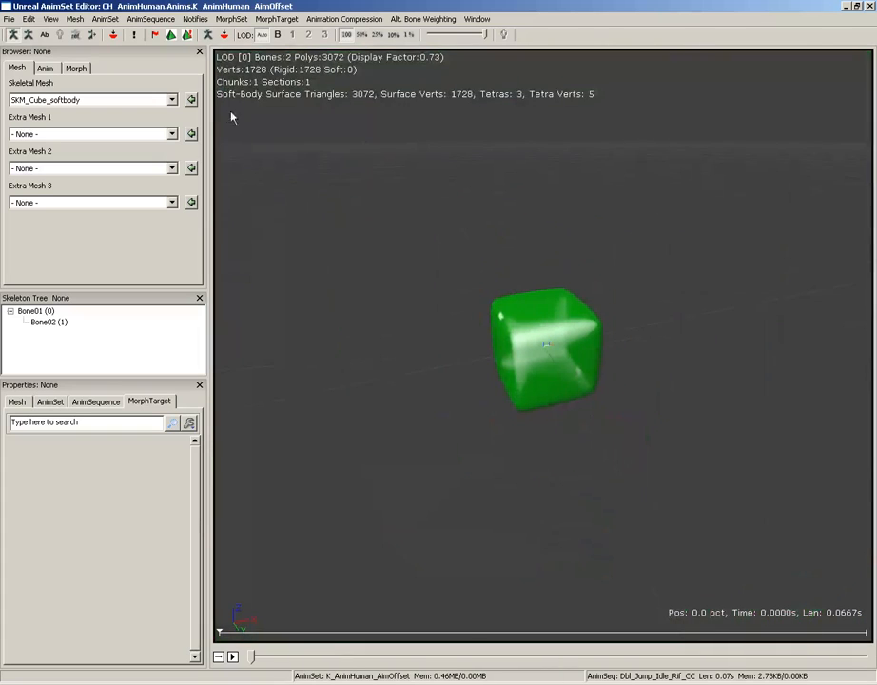
# Step: Enable Force CPUSkinning and disable Use Packed Position in the cube mesh's properties
pyautogui.click(17, 401)
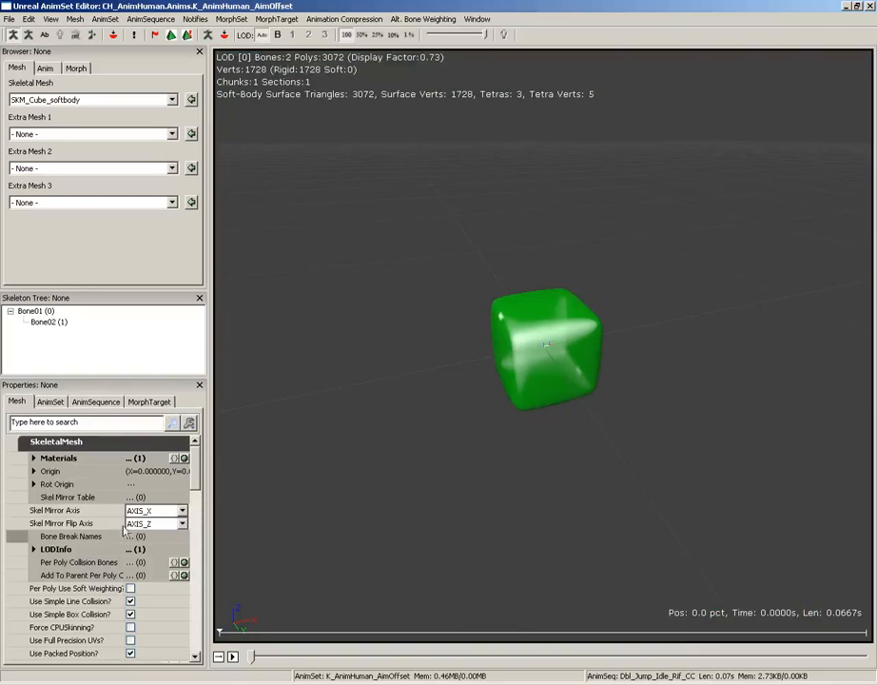
pyautogui.click(131, 615)
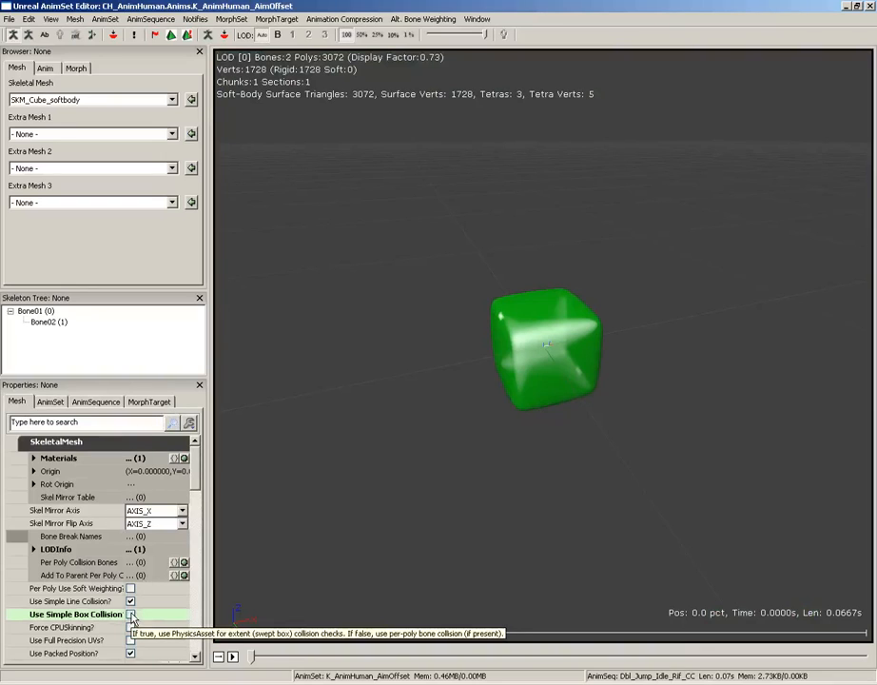
pyautogui.click(130, 614)
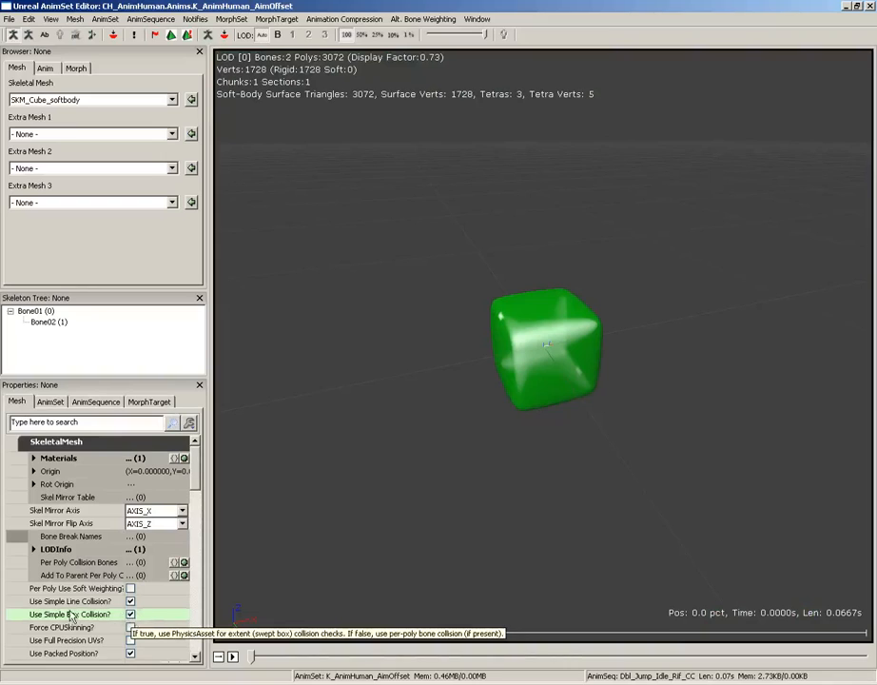
pyautogui.click(131, 629)
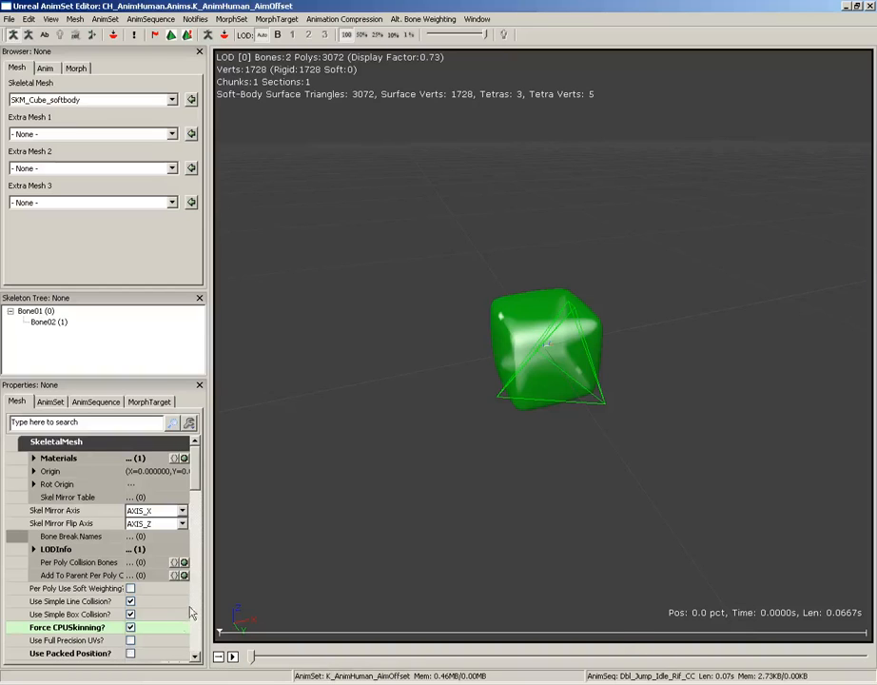
pyautogui.moveTo(414, 436); pyautogui.dragTo(483, 388)
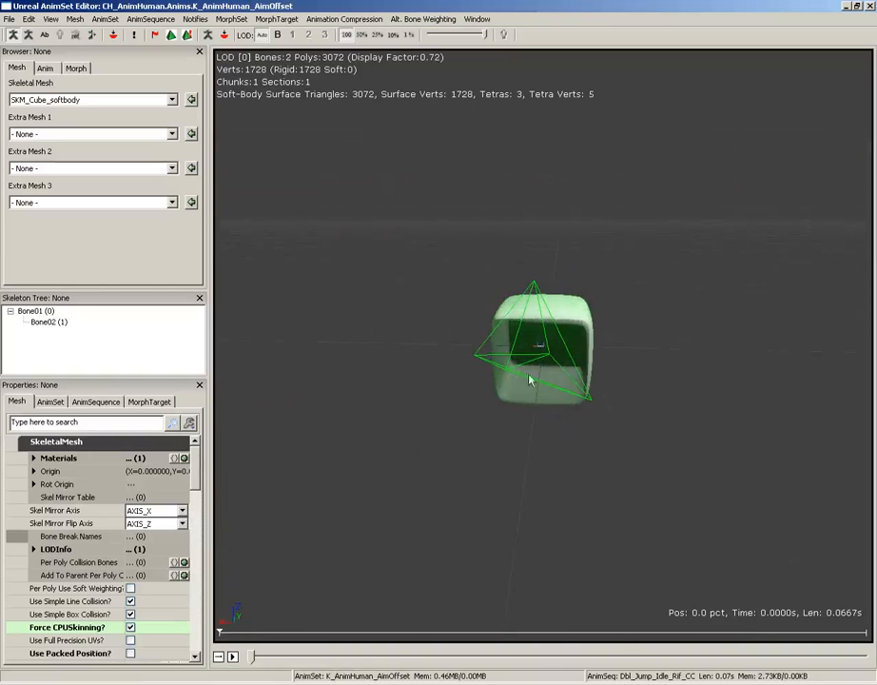
pyautogui.moveTo(530, 381); pyautogui.dragTo(461, 372)
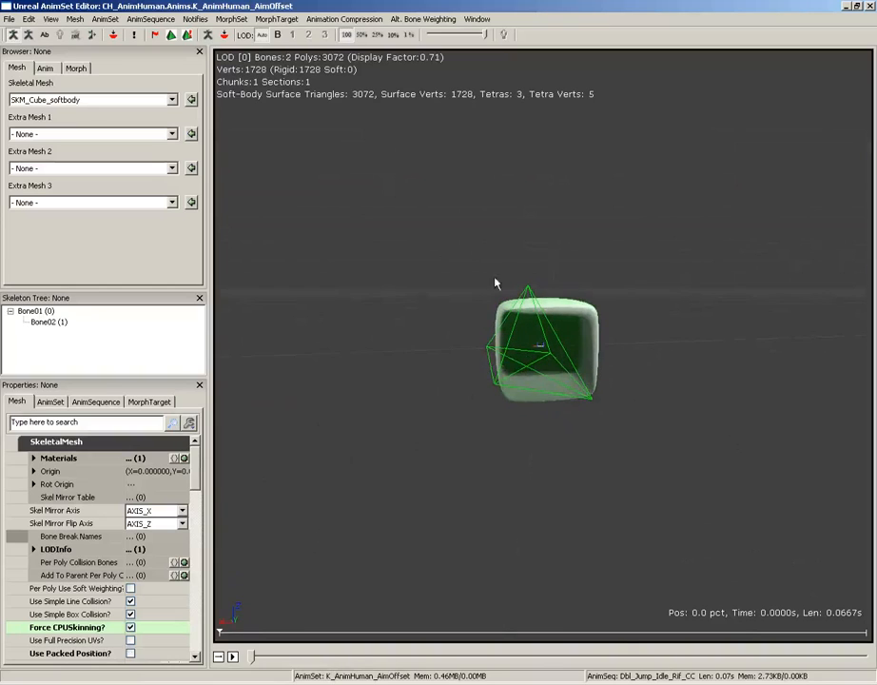
# Step: Add one Soft Body Bones entry to the mesh's SoftBody properties and set it to Bone01
pyautogui.scroll(-2, 196, 486)
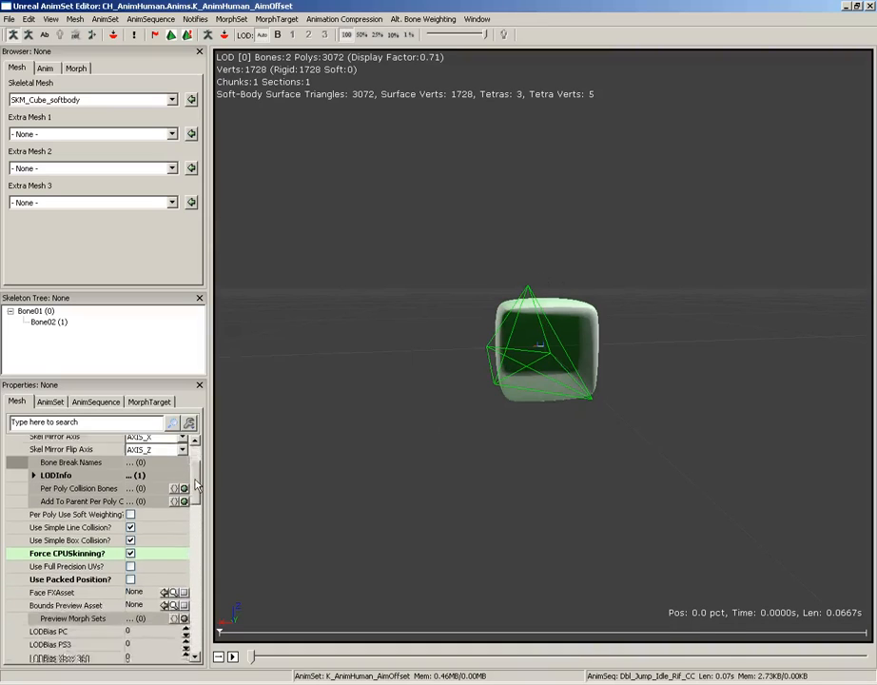
pyautogui.scroll(-3, 197, 486)
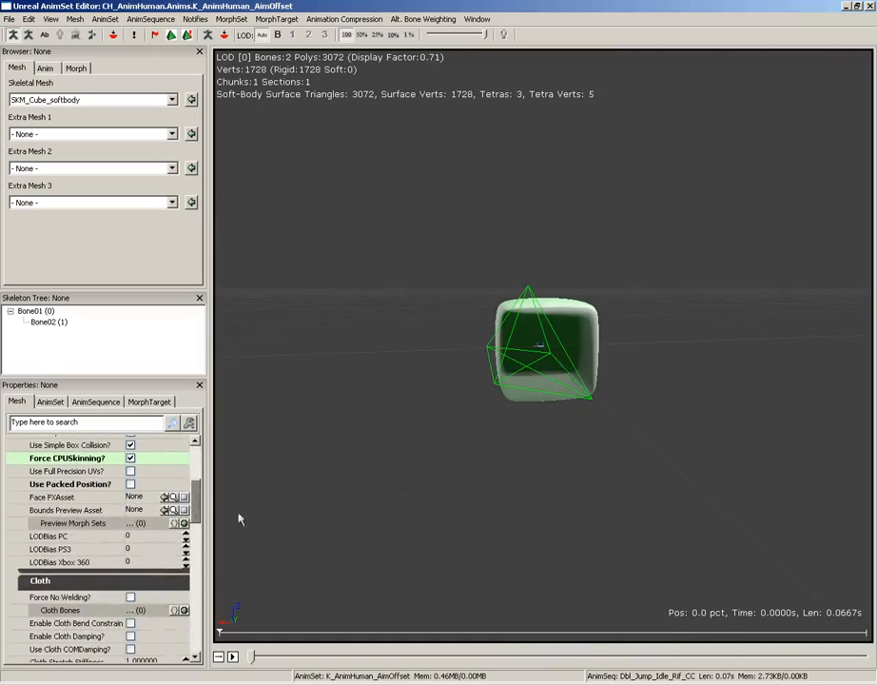
pyautogui.scroll(-10, 193, 580)
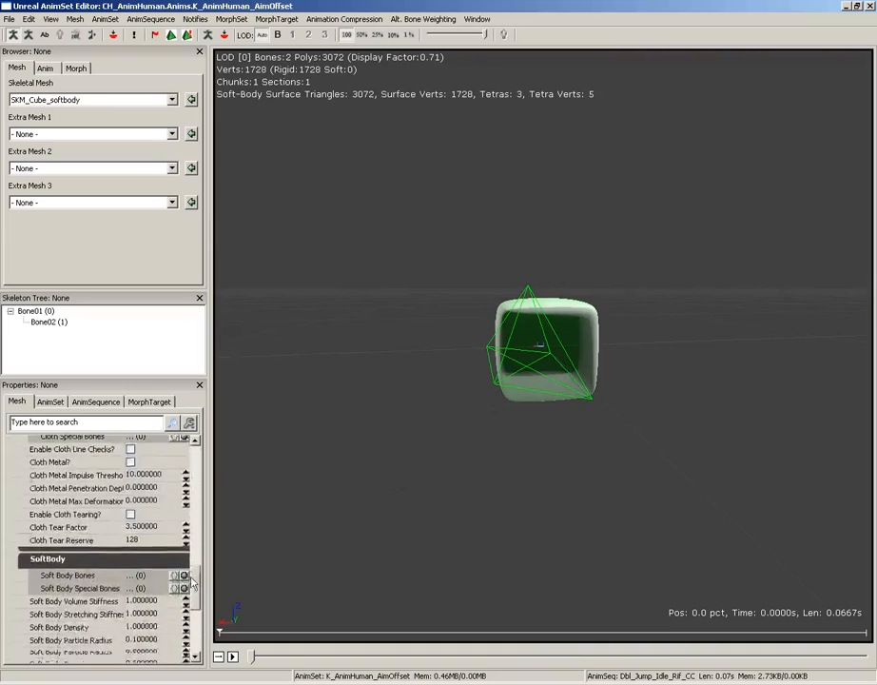
pyautogui.scroll(-3, 193, 581)
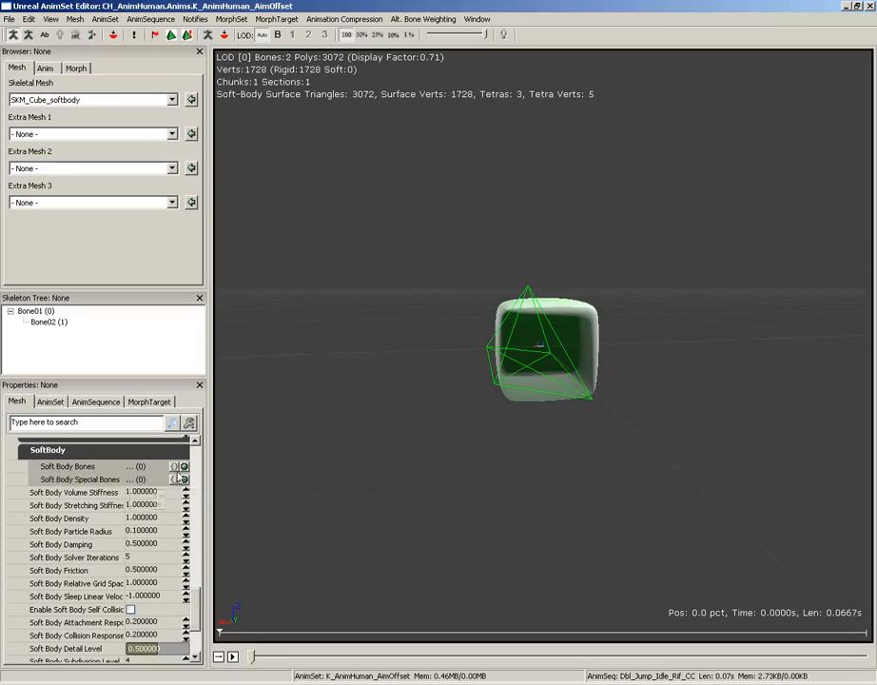
pyautogui.click(185, 467)
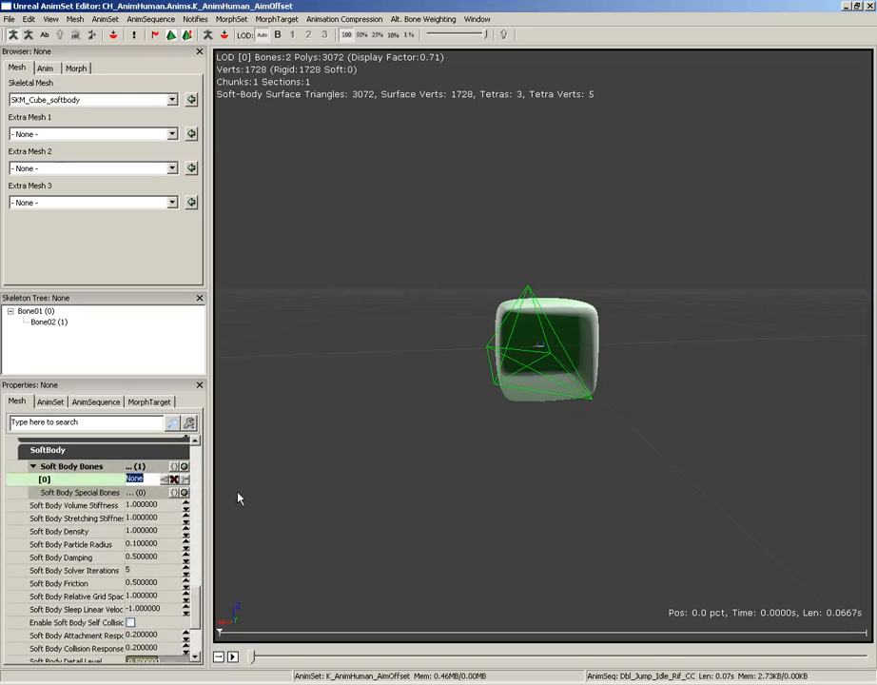
pyautogui.write('Bone01')
pyautogui.press('Return')
pyautogui.moveTo(396, 403); pyautogui.dragTo(356, 454)
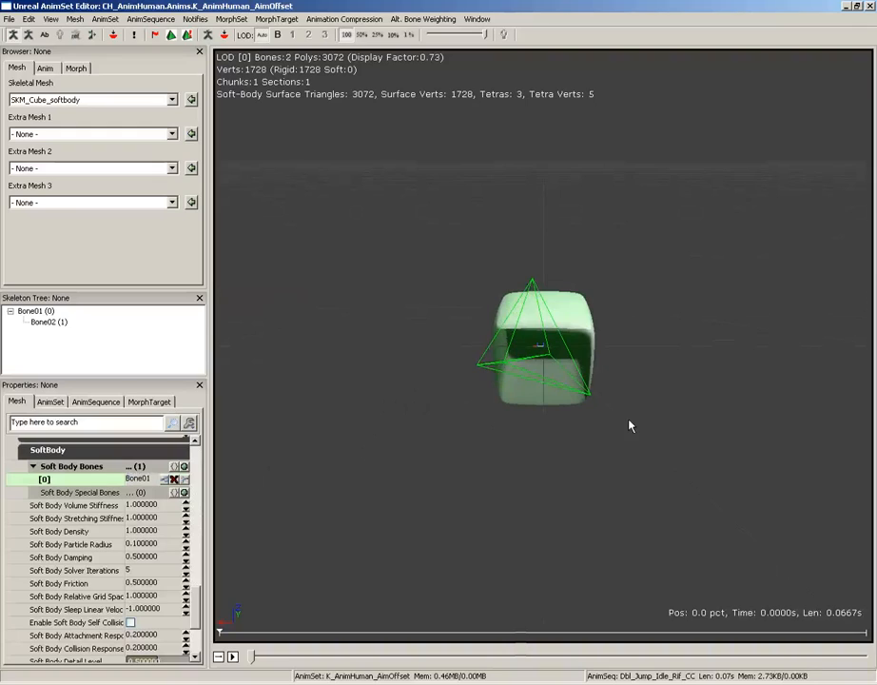
pyautogui.moveTo(483, 424); pyautogui.dragTo(489, 415)
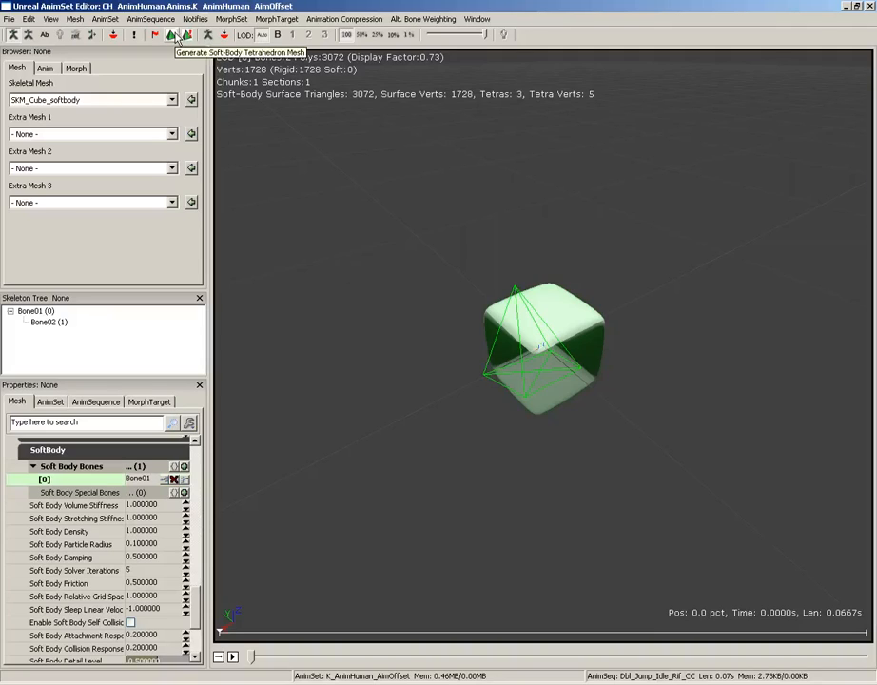
pyautogui.moveTo(476, 367); pyautogui.dragTo(438, 352)
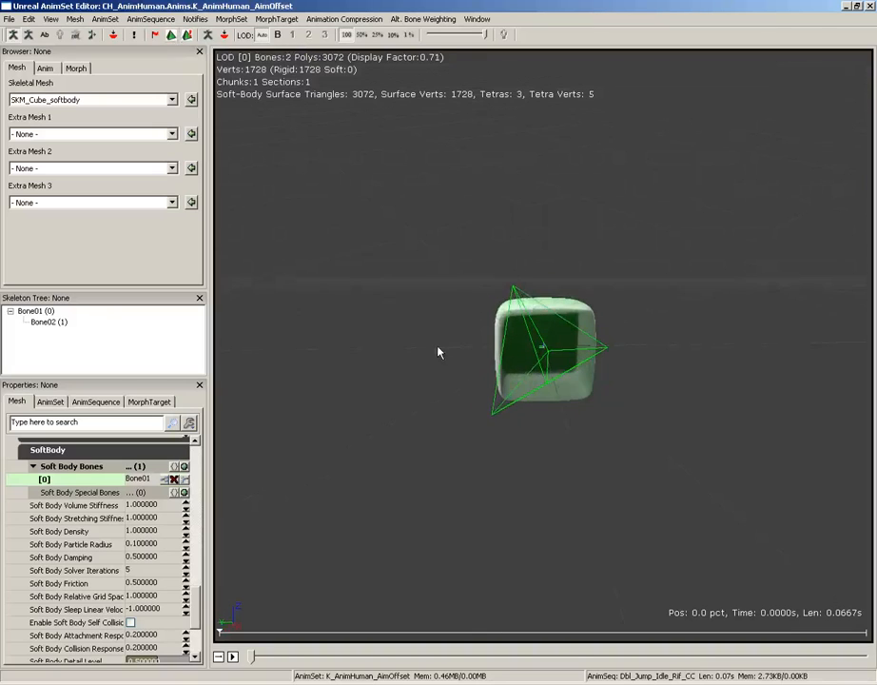
pyautogui.moveTo(491, 344); pyautogui.dragTo(298, 327)
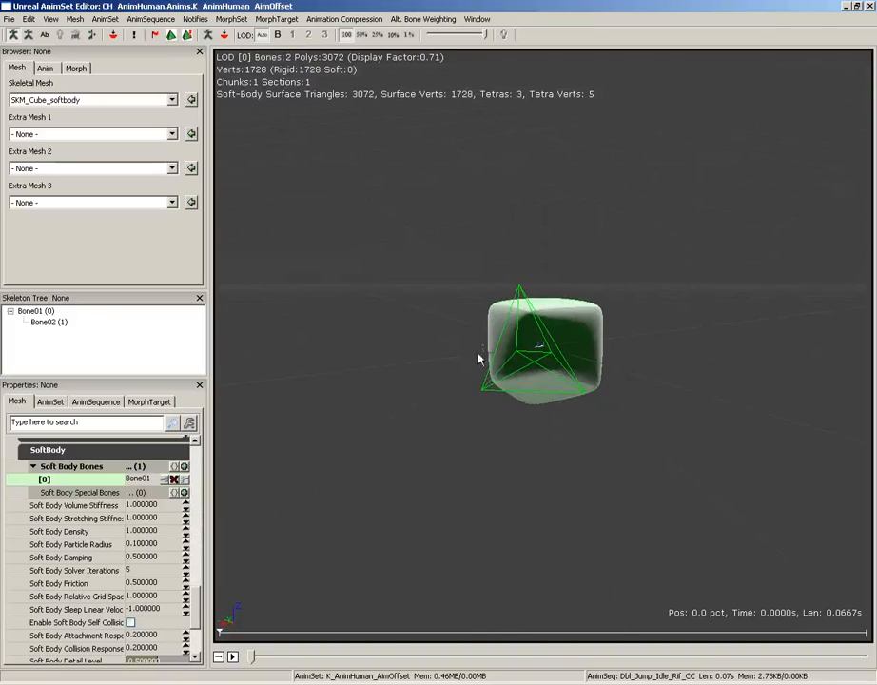
# Step: Set the mesh's Soft Body Detail Level to 1
pyautogui.moveTo(196, 596); pyautogui.dragTo(196, 619)
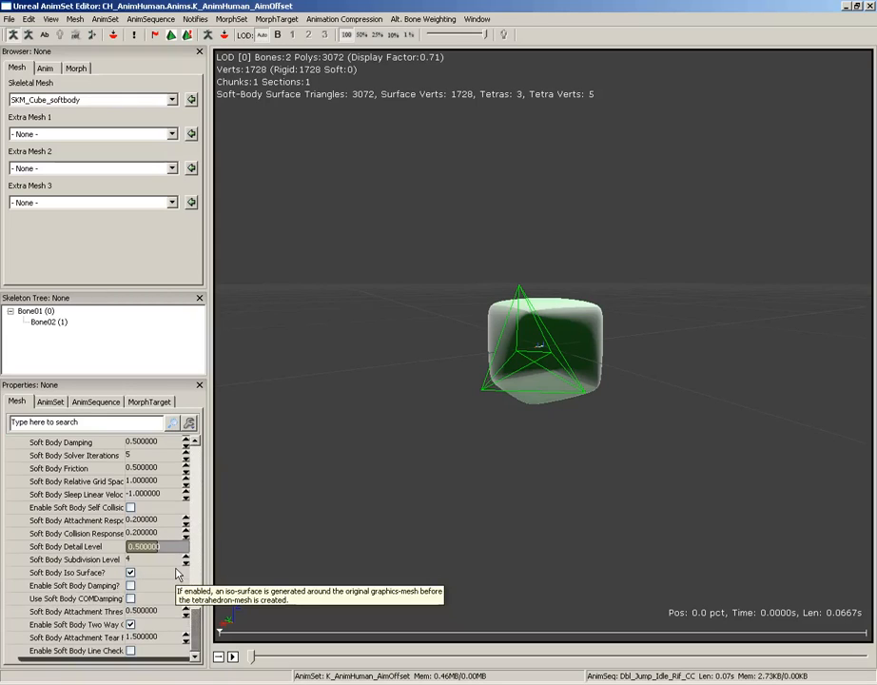
pyautogui.click(147, 548)
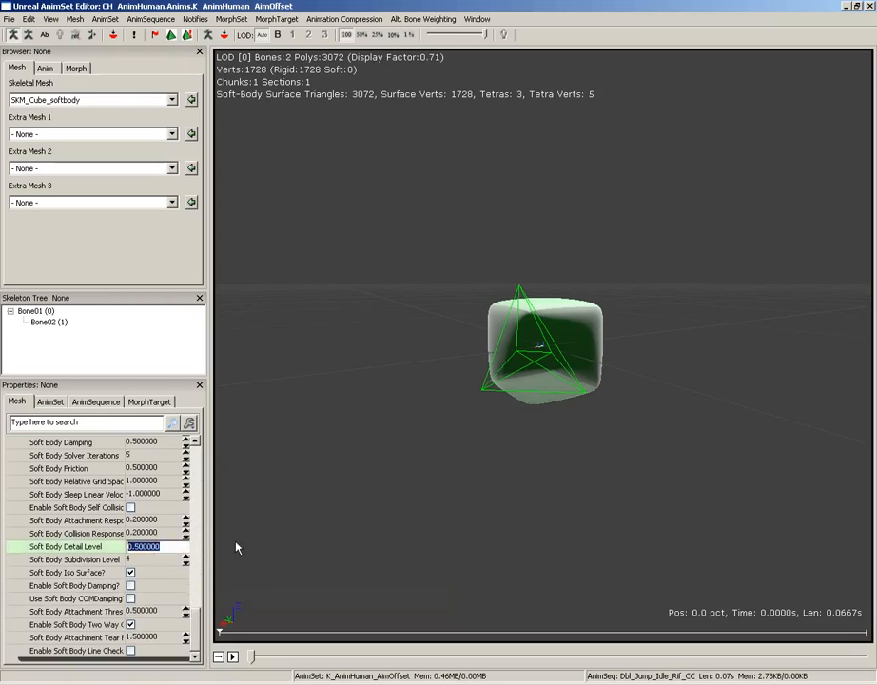
pyautogui.write('1')
pyautogui.press('Return')
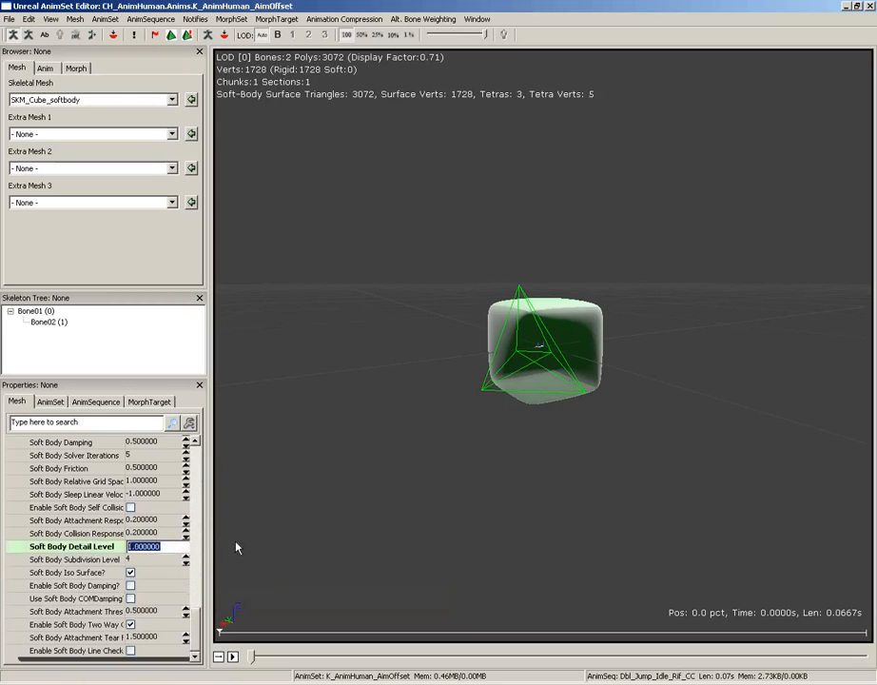
# Step: Set the Soft Body Subdivision Level to 9 and generate the soft-body tetrahedron mesh for the cube
pyautogui.click(40, 561)
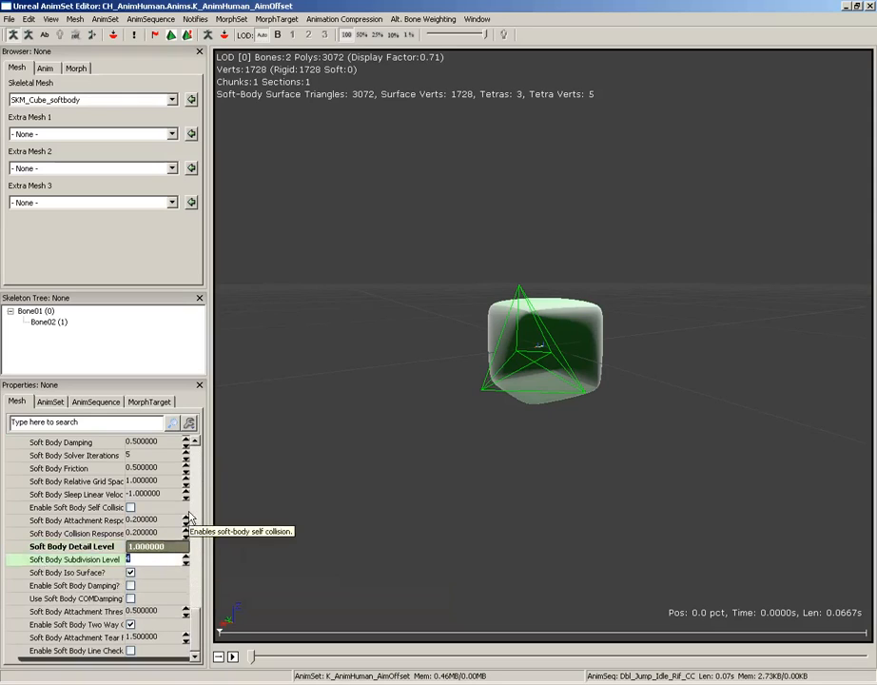
pyautogui.write('2')
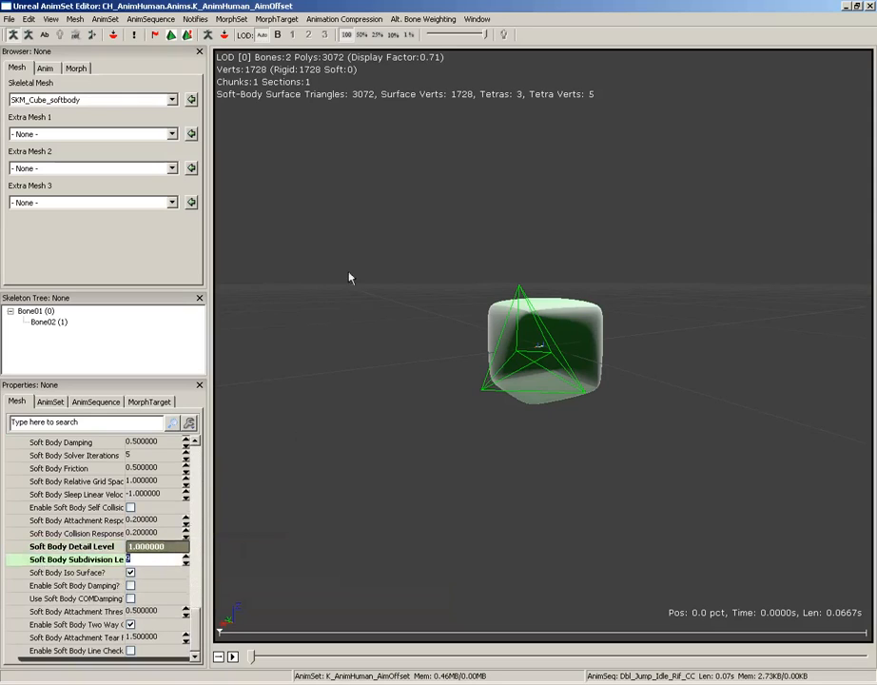
pyautogui.click(173, 35)
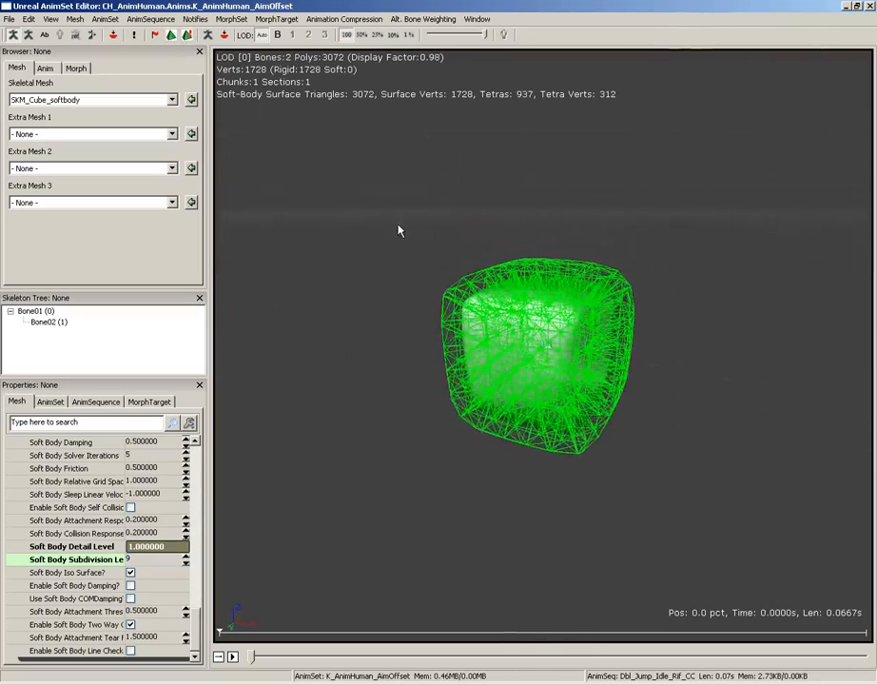
pyautogui.moveTo(397, 229); pyautogui.dragTo(714, 234)
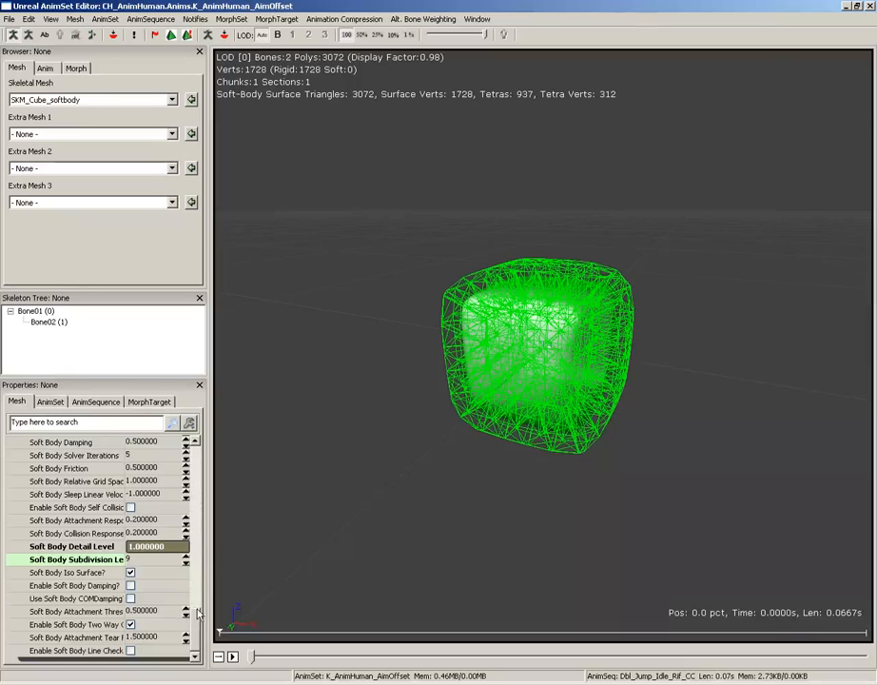
# Step: Set the cube mesh's Soft Body Stretching Stiffness to 0.25
pyautogui.scroll(1, 199, 614)
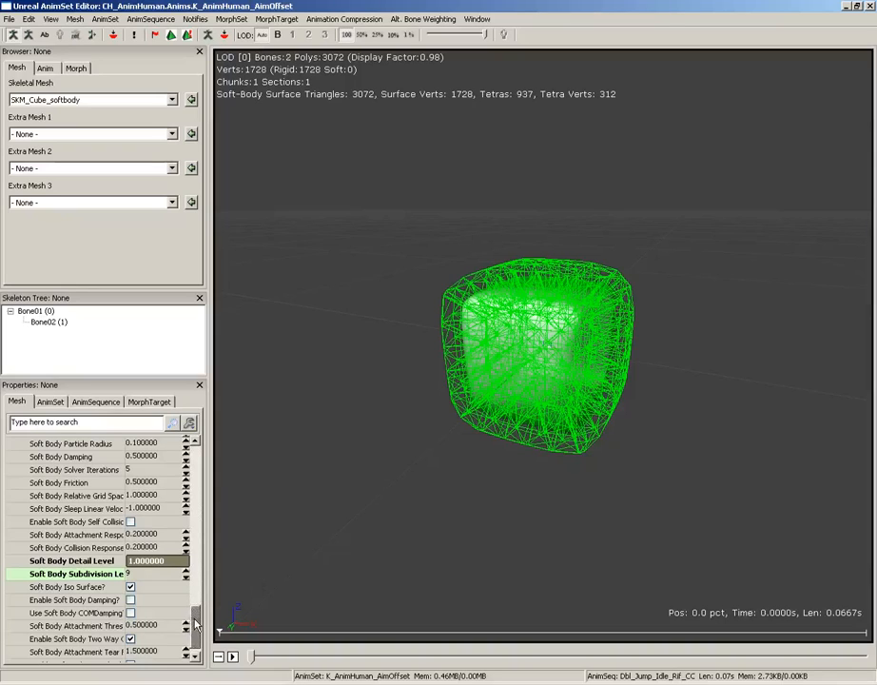
pyautogui.scroll(3, 195, 623)
pyautogui.click(147, 514)
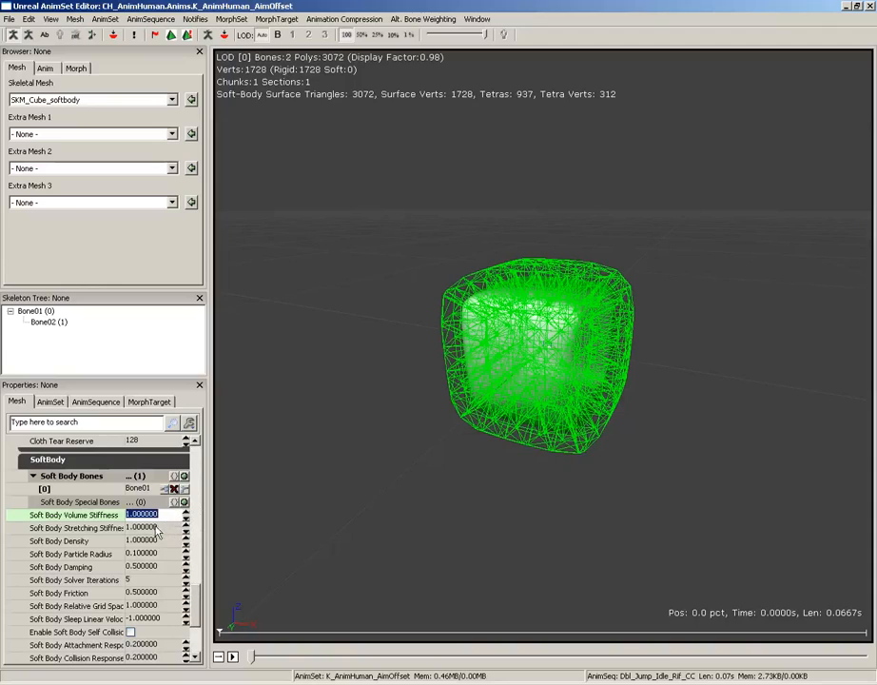
pyautogui.press('Tab')
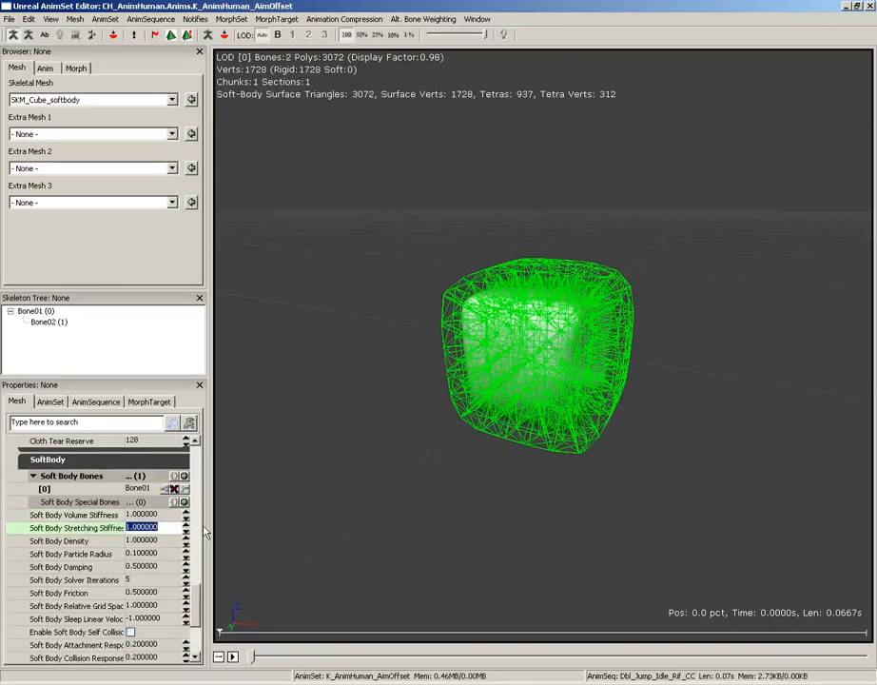
pyautogui.write('.25')
pyautogui.press('Return')
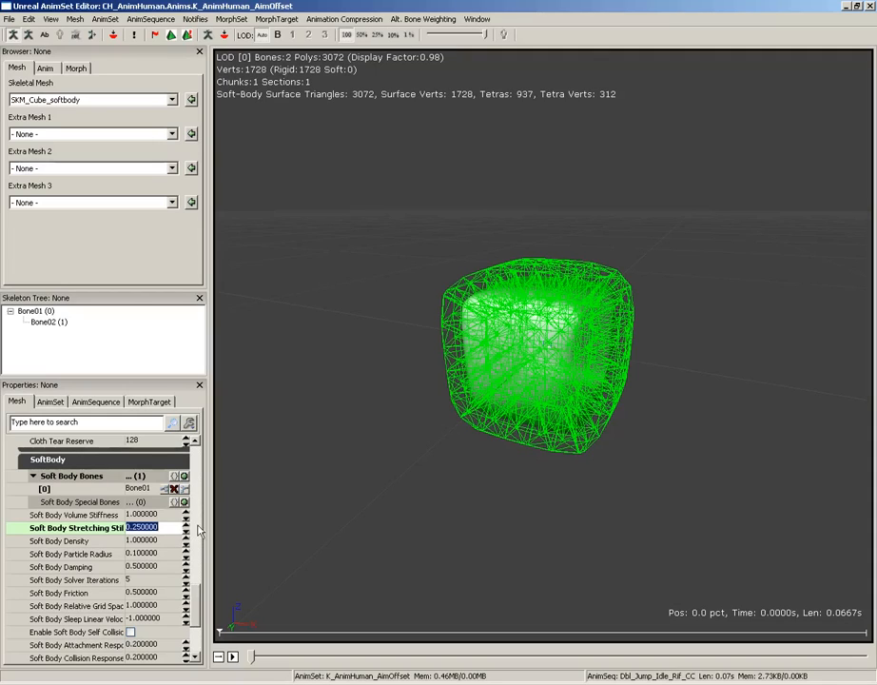
# Step: Try a Soft Body Particle Radius of 1 on the cube mesh
pyautogui.click(140, 553)
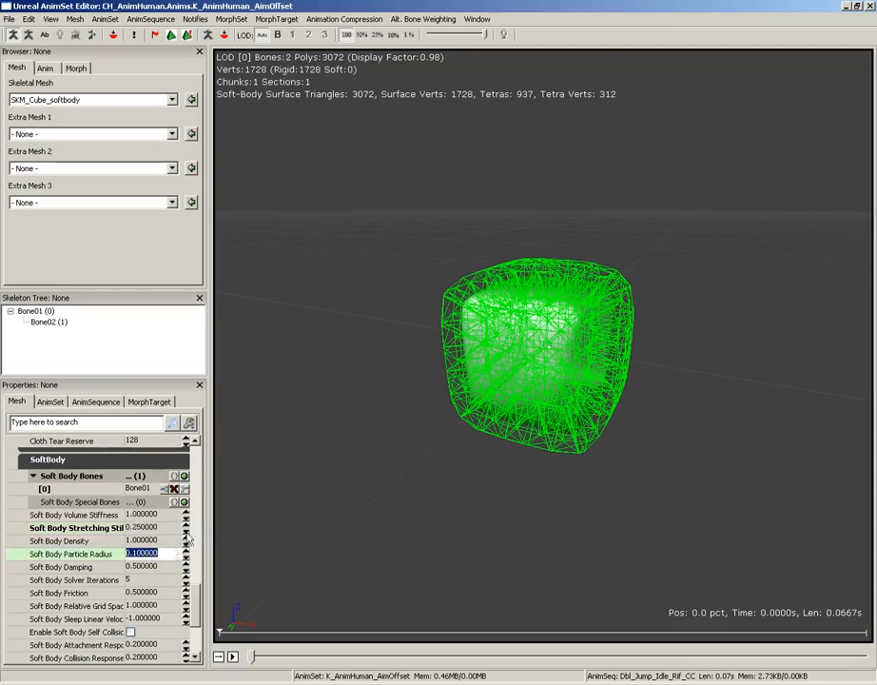
pyautogui.click(166, 555)
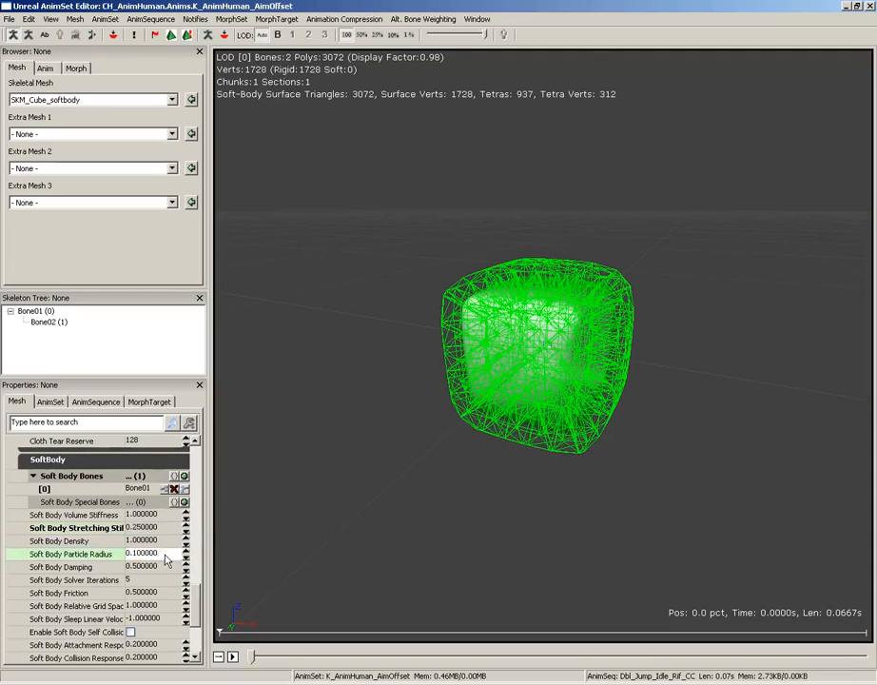
pyautogui.click(162, 556)
pyautogui.write('1')
pyautogui.press('Return')
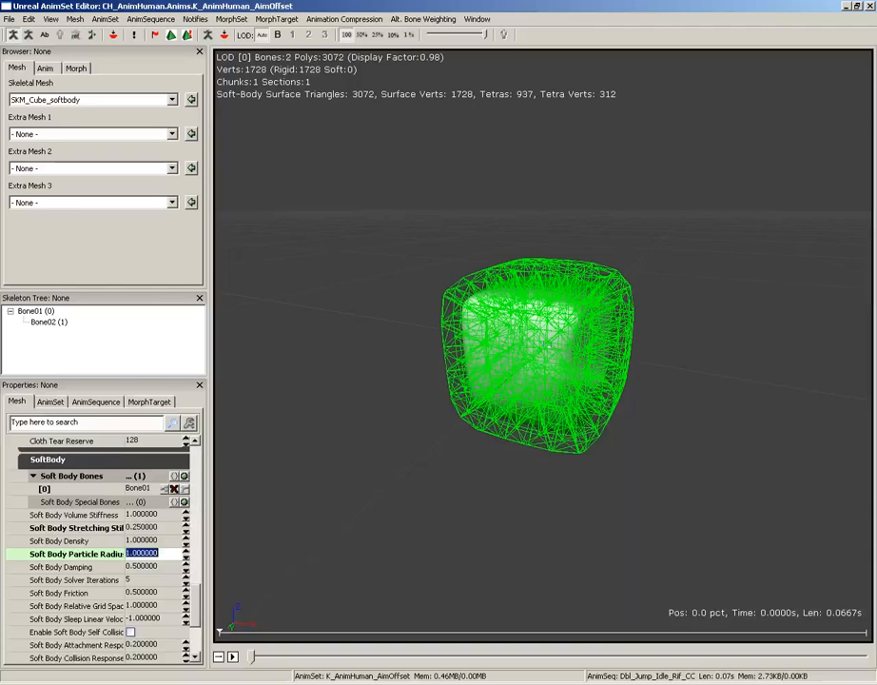
pyautogui.moveTo(505, 429); pyautogui.dragTo(549, 449)
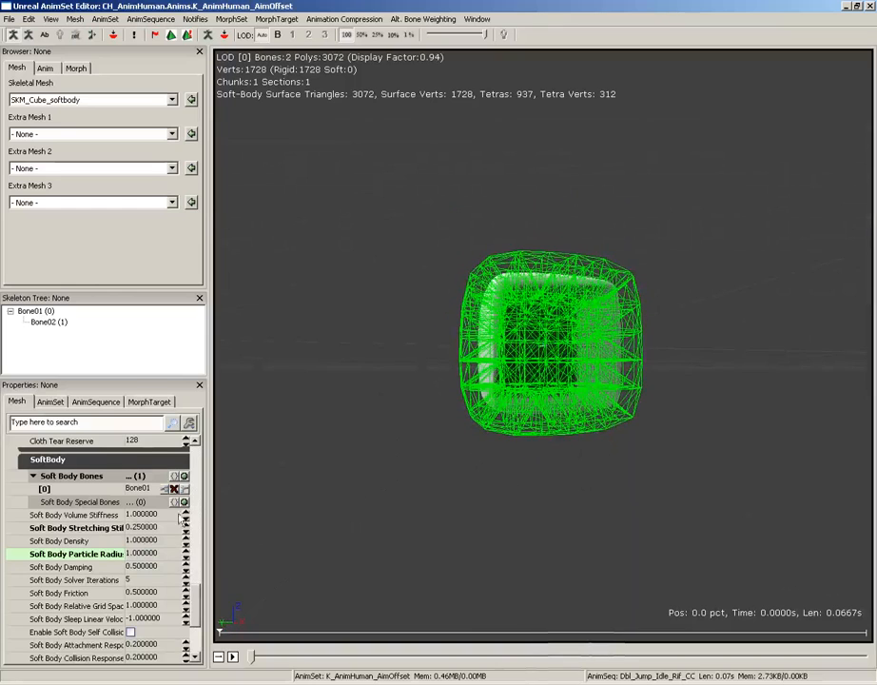
# Step: Restore the Soft Body Particle Radius to 0.1
pyautogui.click(164, 555)
pyautogui.write('0.1')
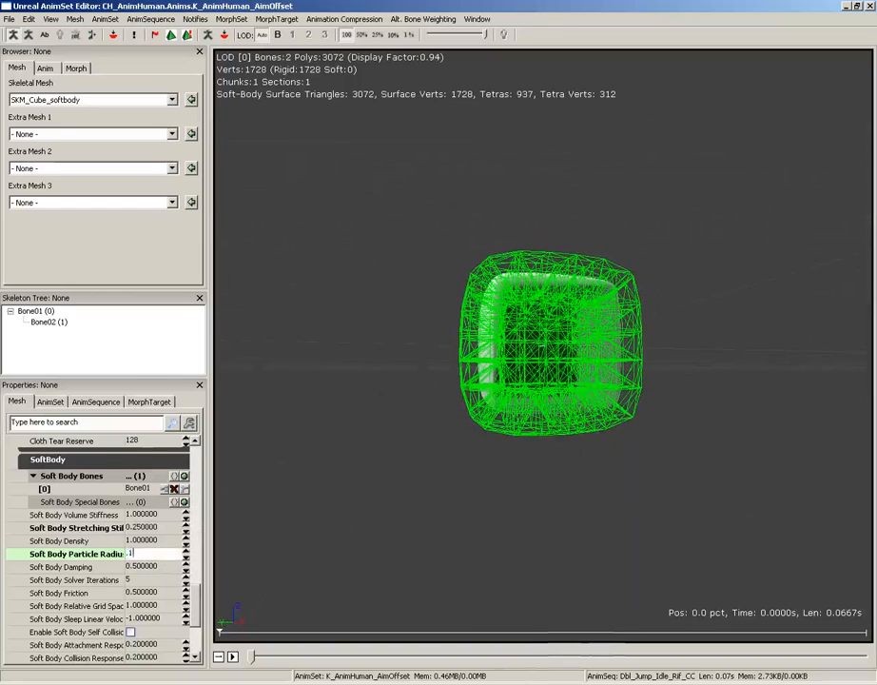
pyautogui.press('Return')
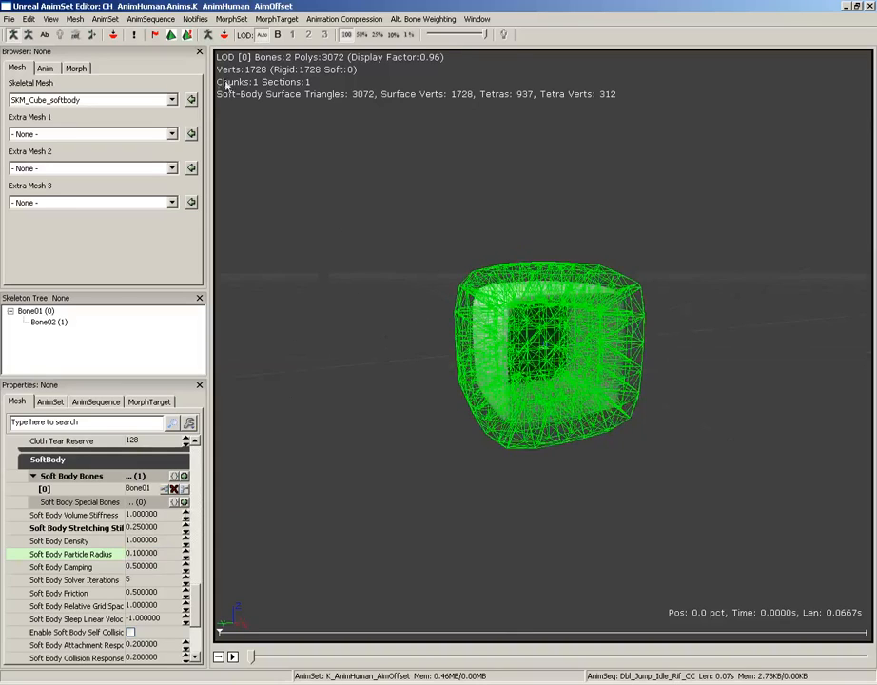
# Step: Close the AnimSet Editor and the Content Browser to return to the level view
pyautogui.click(189, 36)
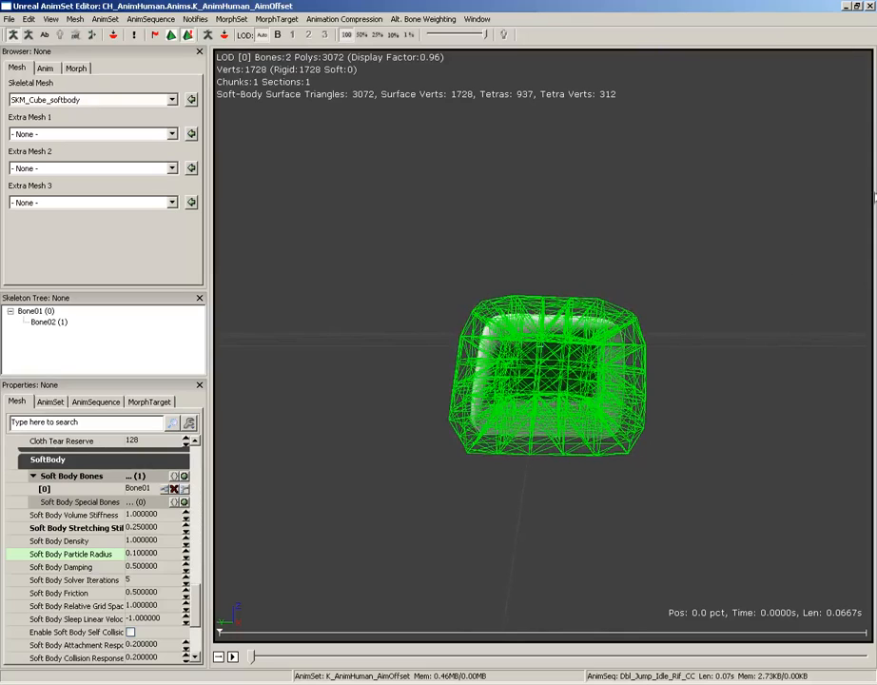
pyautogui.click(873, 7)
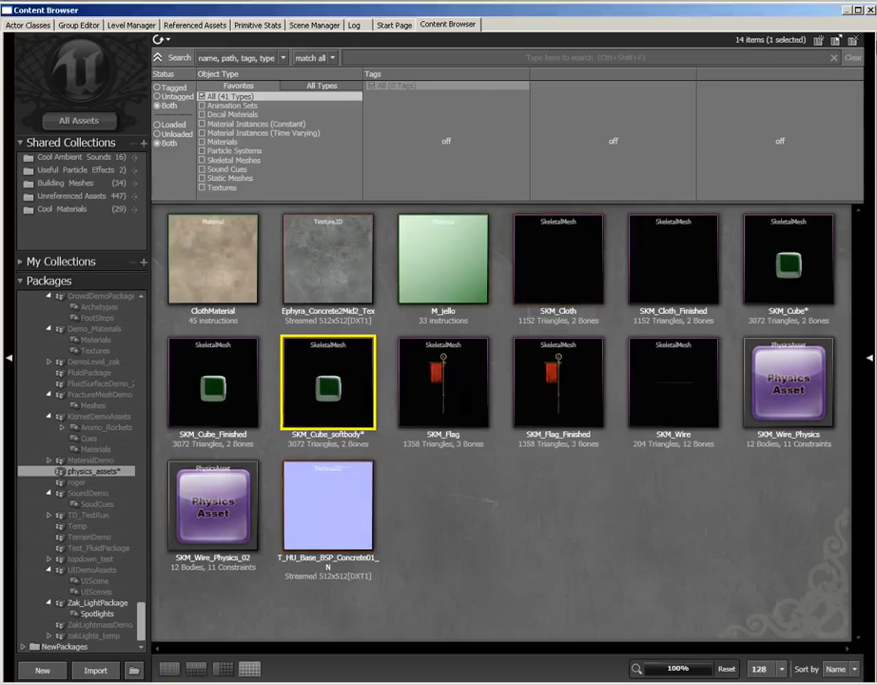
pyautogui.click(872, 10)
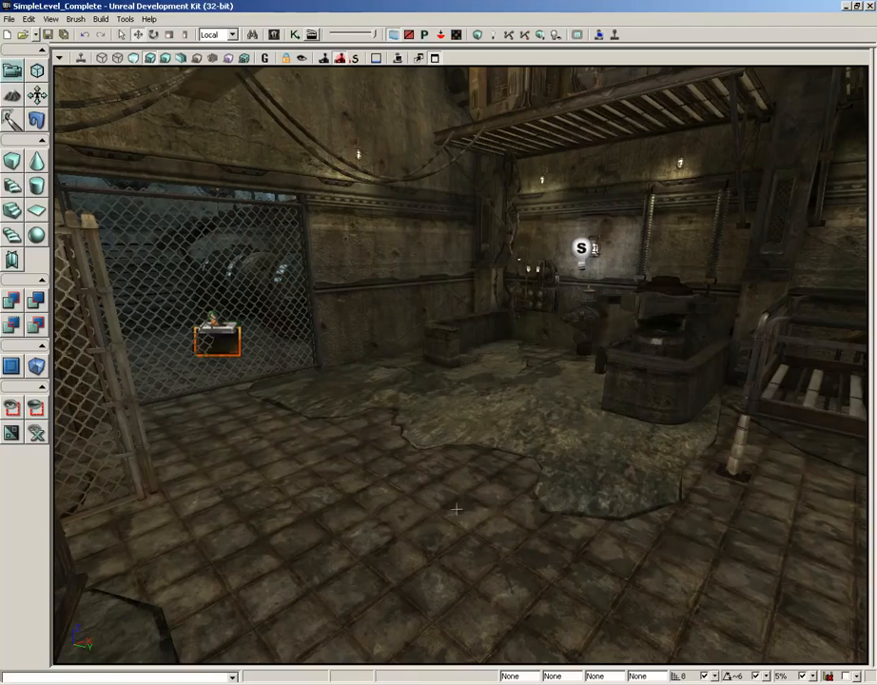
# Step: Add the SKM_Cube_softbody skeletal mesh to the level's tiled floor and raise it well above the ground
pyautogui.rightClick(352, 507)
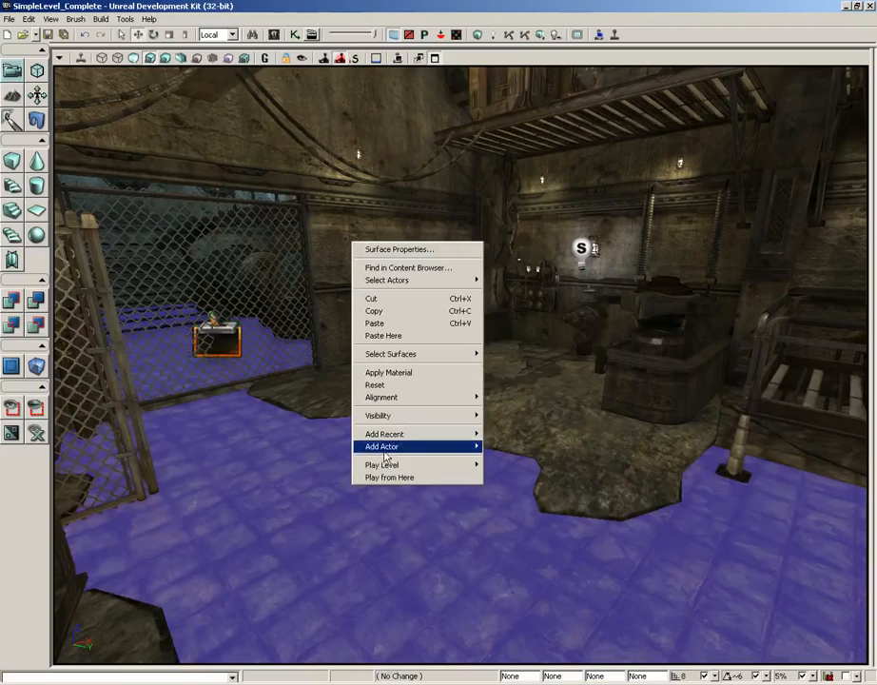
pyautogui.moveTo(419, 447)
pyautogui.click(535, 471)
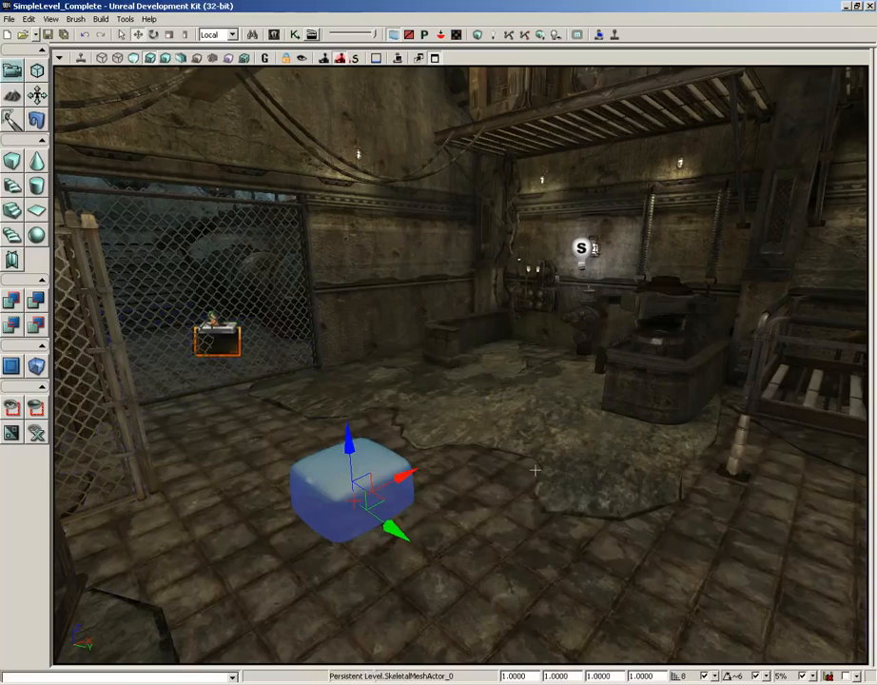
pyautogui.moveTo(349, 446); pyautogui.dragTo(348, 314)
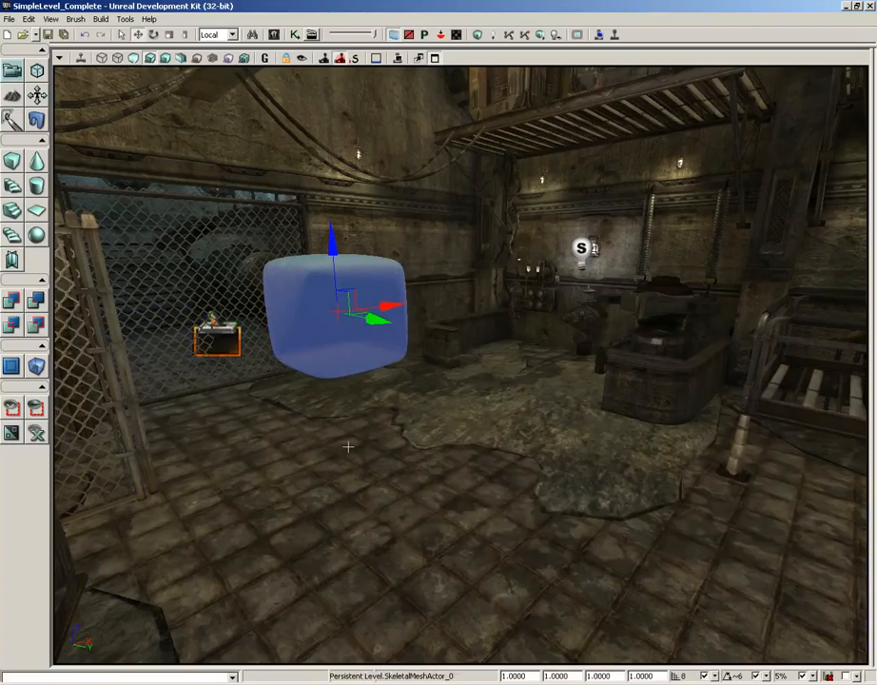
# Step: Set the cube actor's Collision Type to COLLIDE_BlockWeapons in its properties
pyautogui.press('F4')
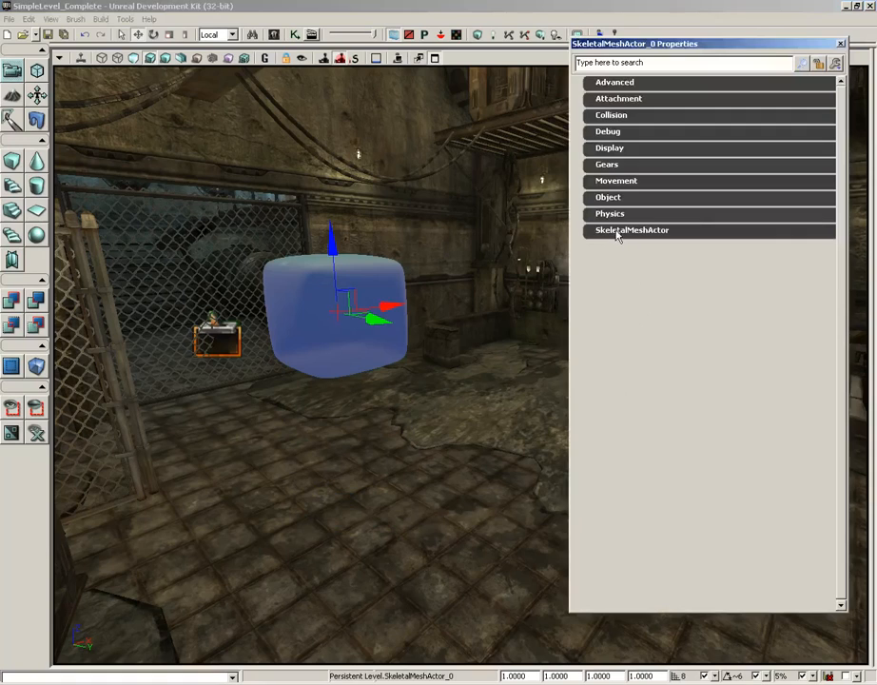
pyautogui.click(612, 117)
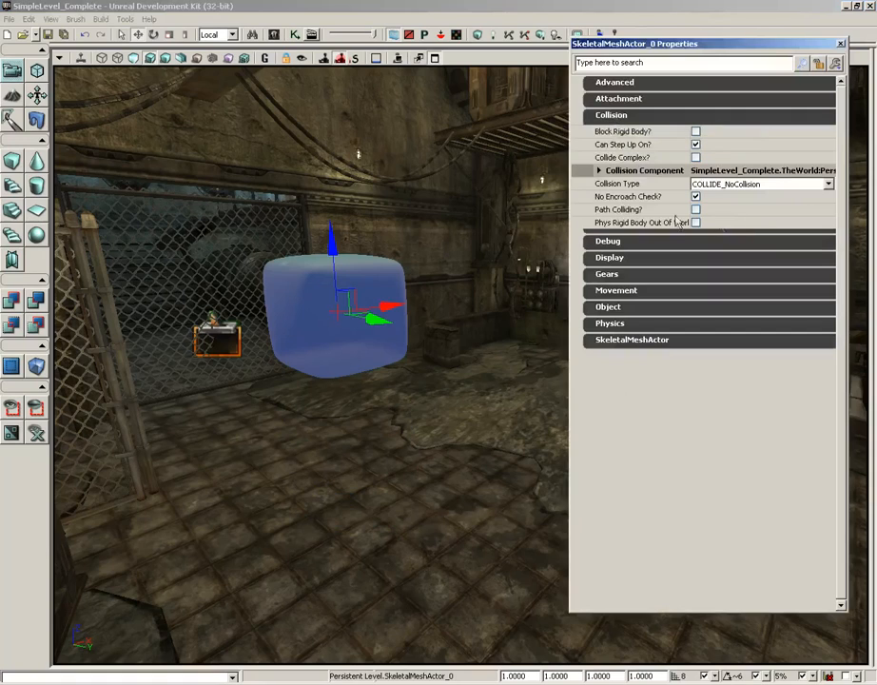
pyautogui.click(723, 184)
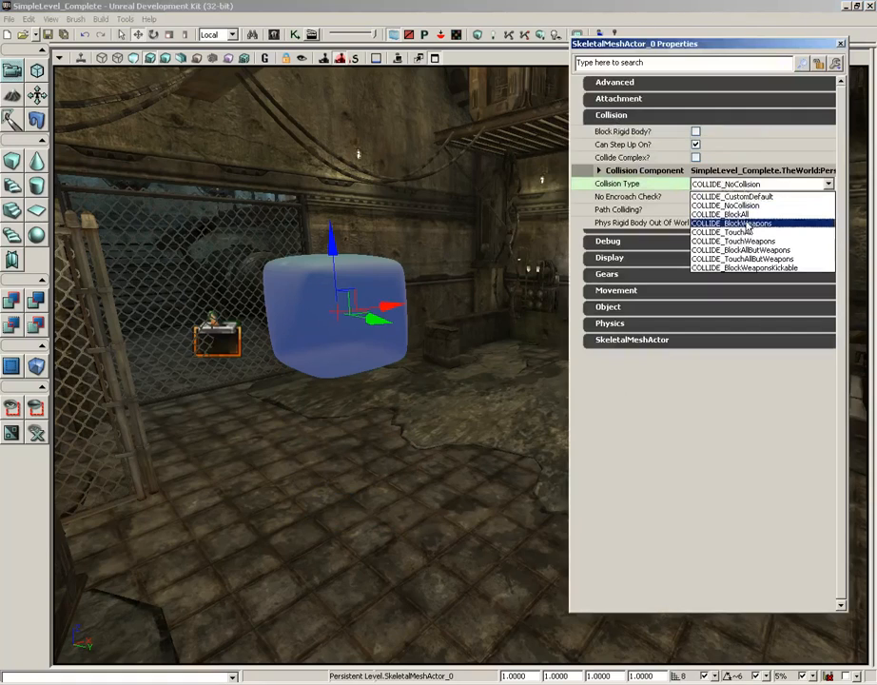
pyautogui.click(761, 223)
pyautogui.click(634, 116)
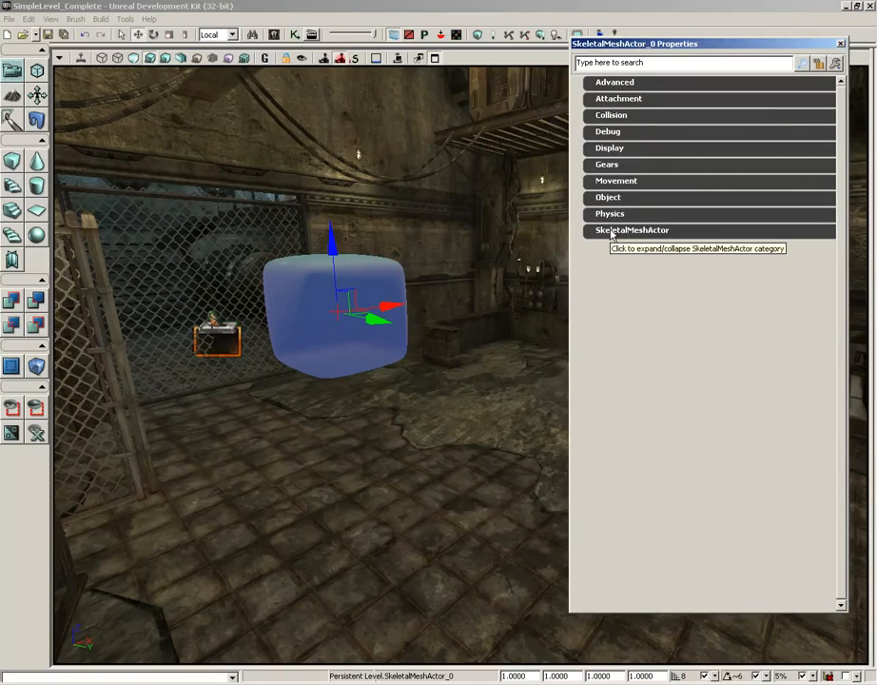
# Step: Turn on Enable Soft Body Simulation and Soft Body Awake On Startup for the cube's Skeletal Mesh Component
pyautogui.click(612, 232)
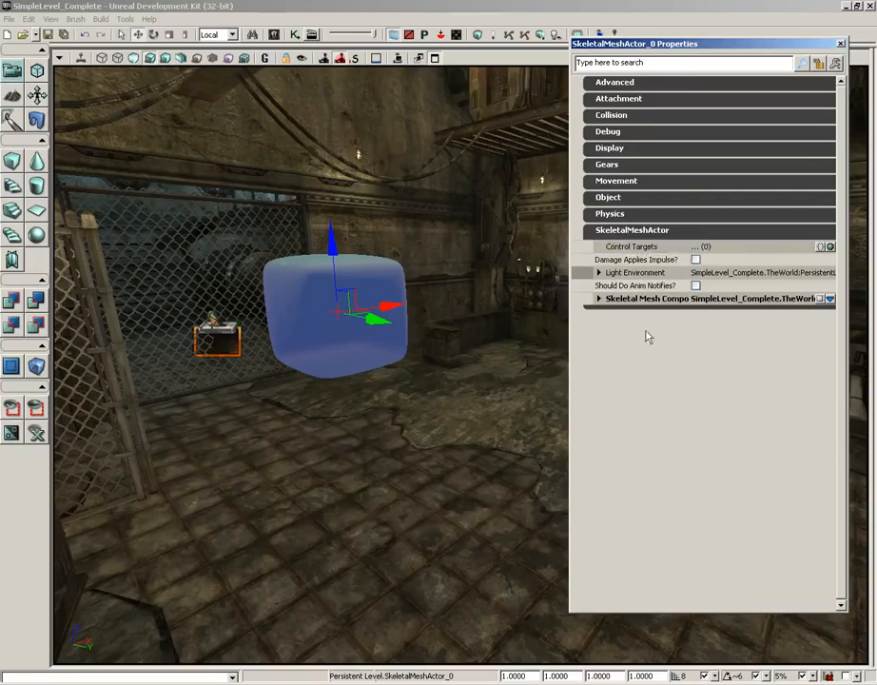
pyautogui.click(625, 299)
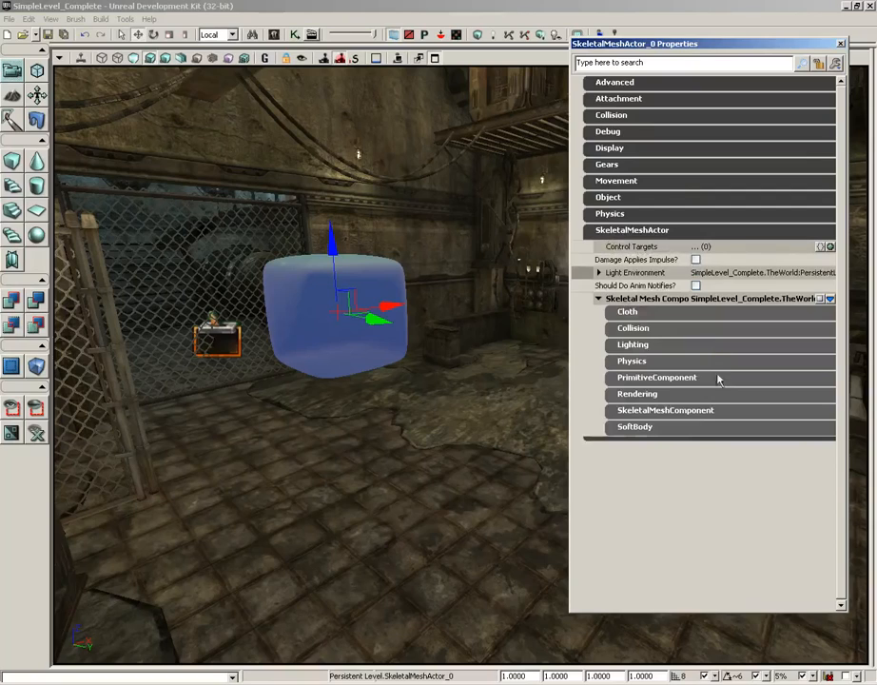
pyautogui.click(647, 430)
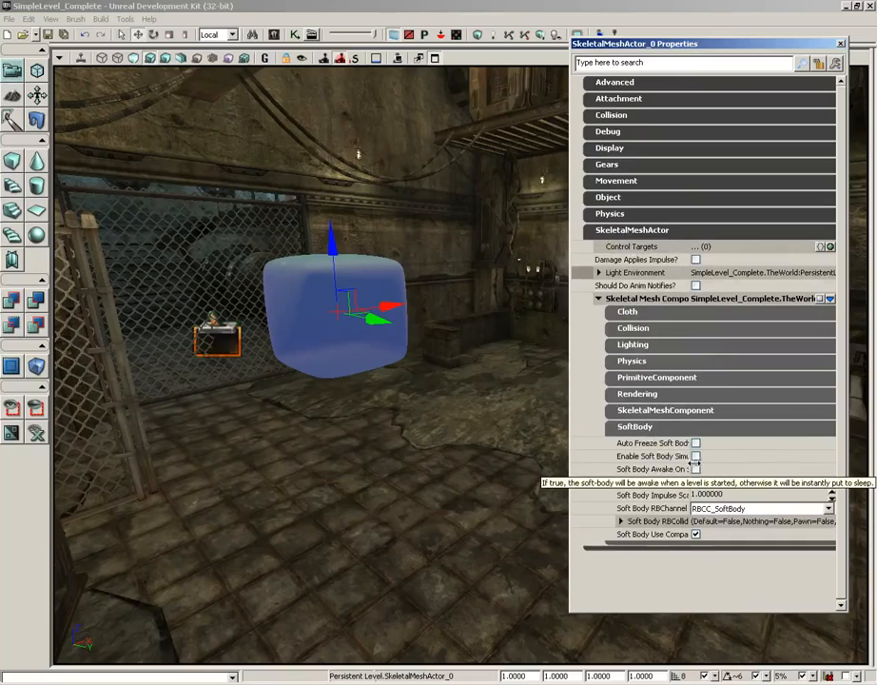
pyautogui.moveTo(726, 463); pyautogui.dragTo(762, 463)
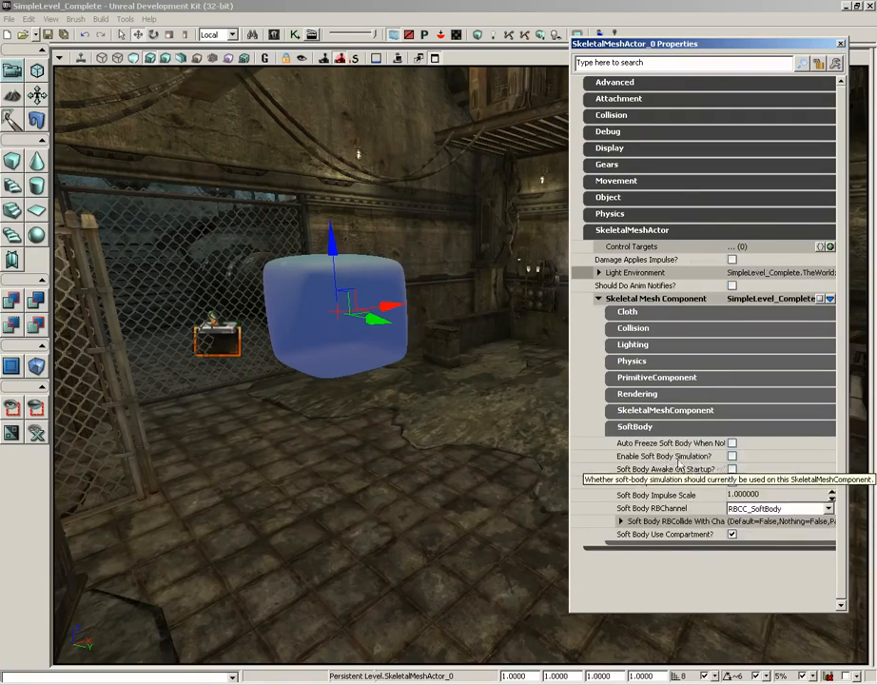
pyautogui.click(731, 456)
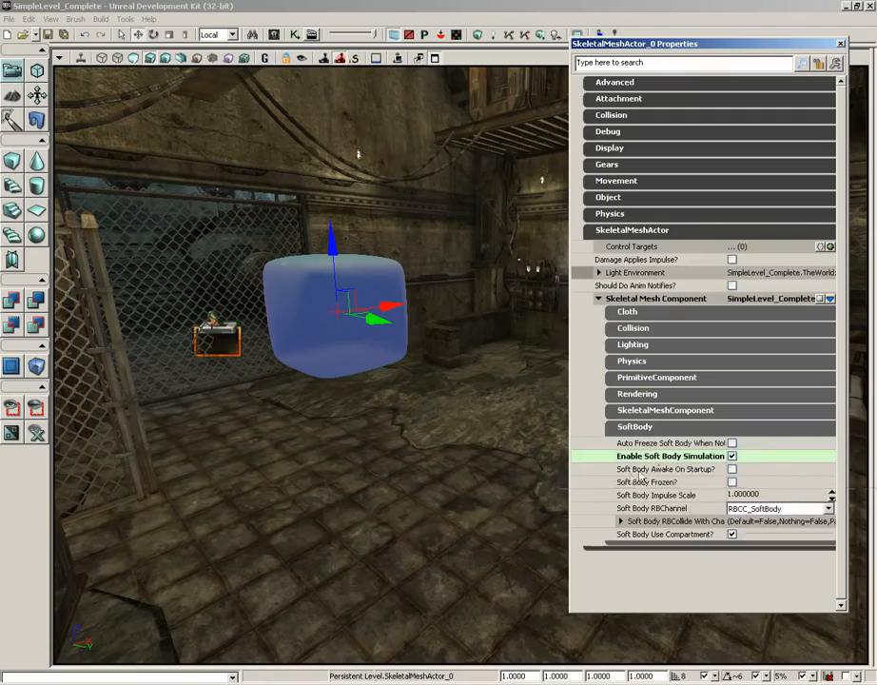
pyautogui.click(732, 469)
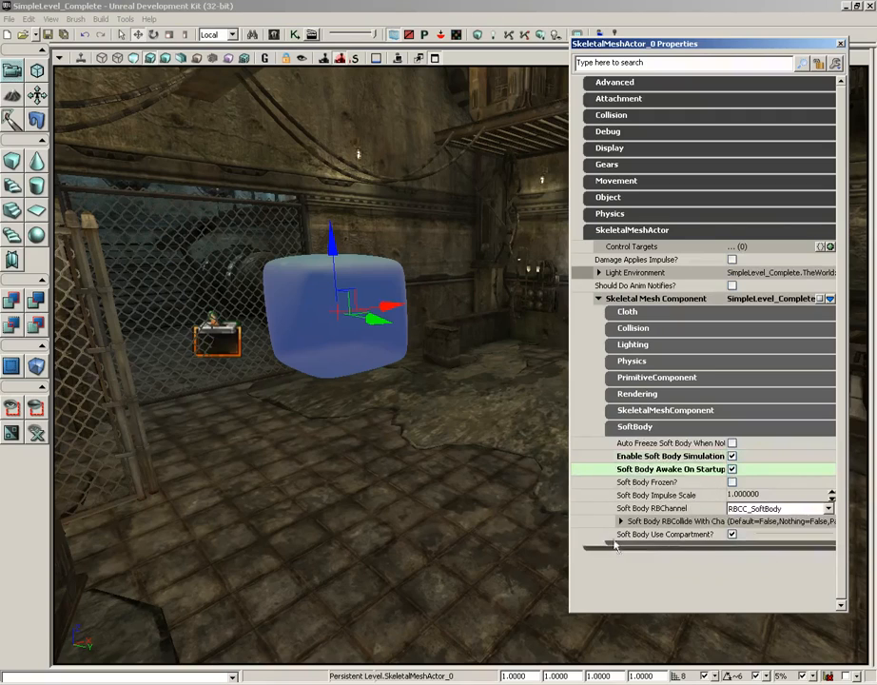
# Step: Enable the Default and Gameplay Physics channels under Soft Body RBCollide With Channels, and close the actor's properties
pyautogui.click(626, 523)
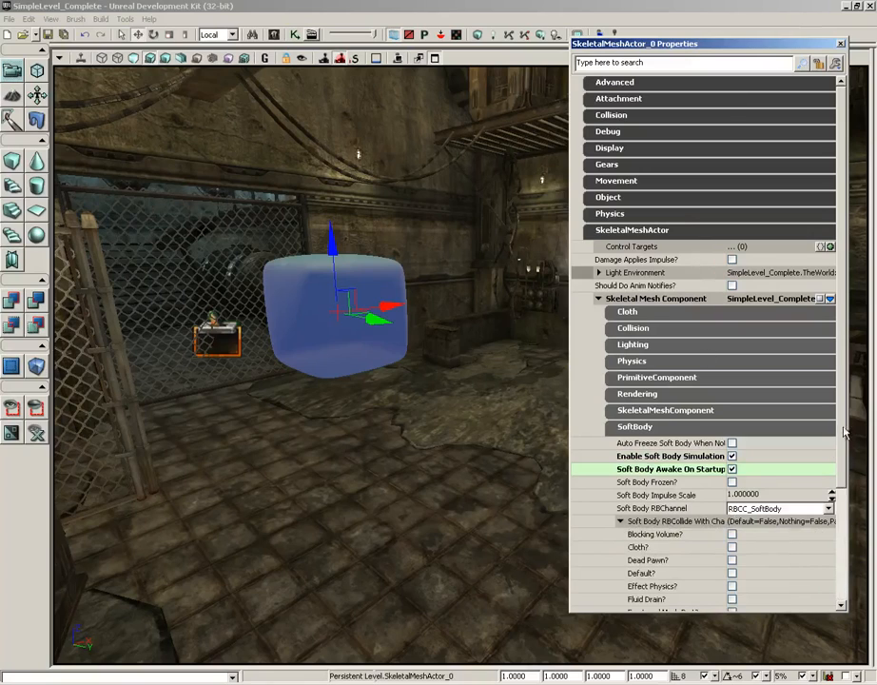
pyautogui.scroll(-3, 809, 476)
pyautogui.click(732, 451)
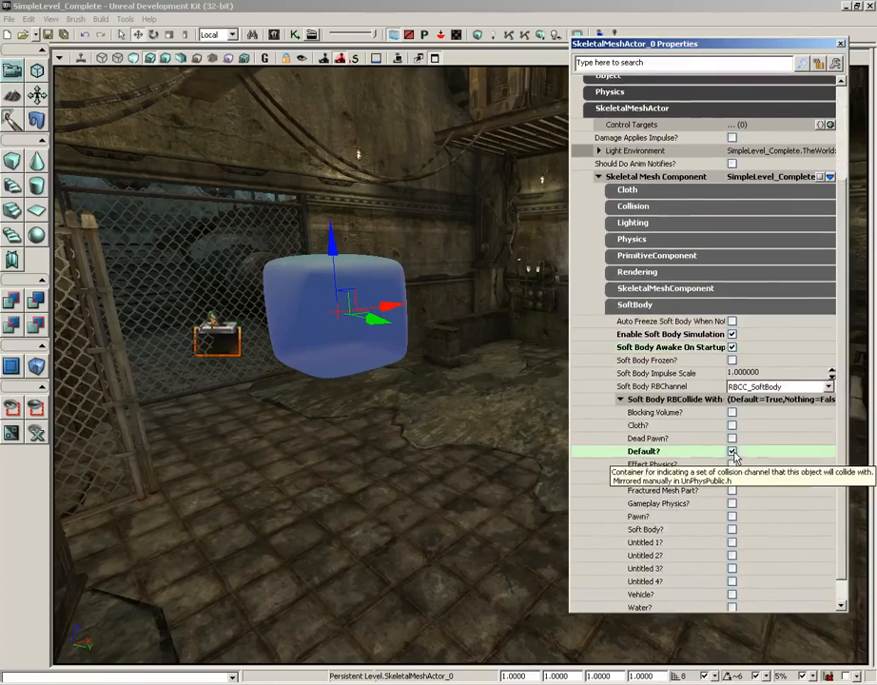
pyautogui.click(731, 504)
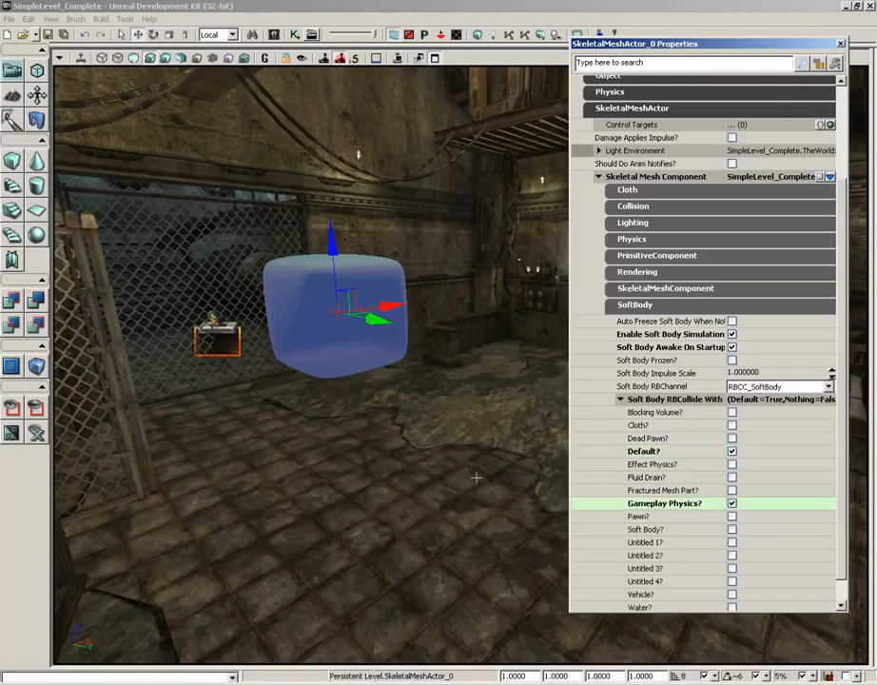
pyautogui.click(841, 44)
# Step: Select the topmost stacked crate, locate its static mesh in the Content Browser, and return to the level
pyautogui.moveTo(579, 442); pyautogui.dragTo(513, 431, button='right')
pyautogui.moveTo(571, 433); pyautogui.dragTo(608, 440)
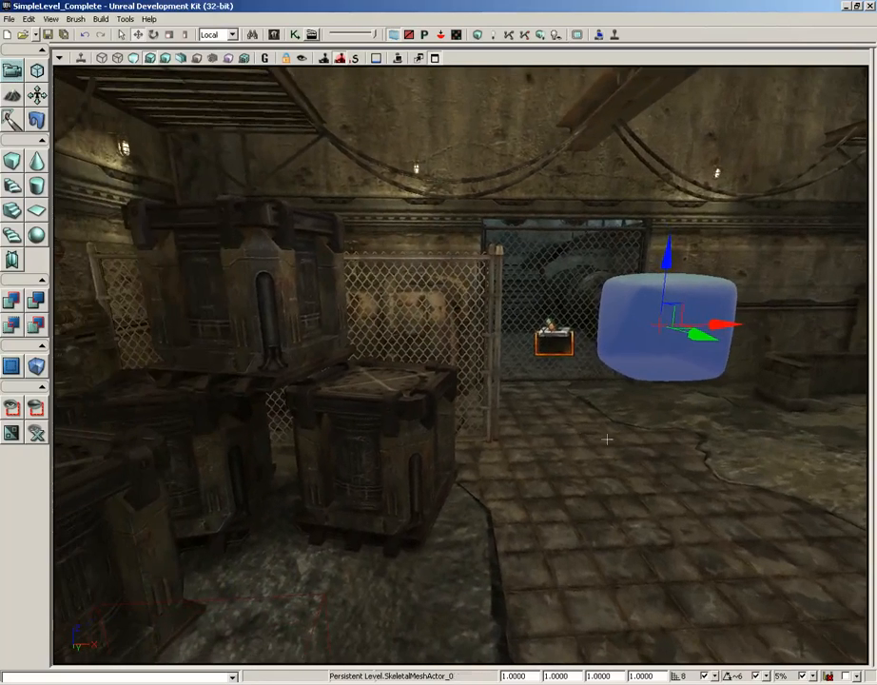
pyautogui.click(237, 277)
pyautogui.moveTo(343, 288); pyautogui.dragTo(326, 288)
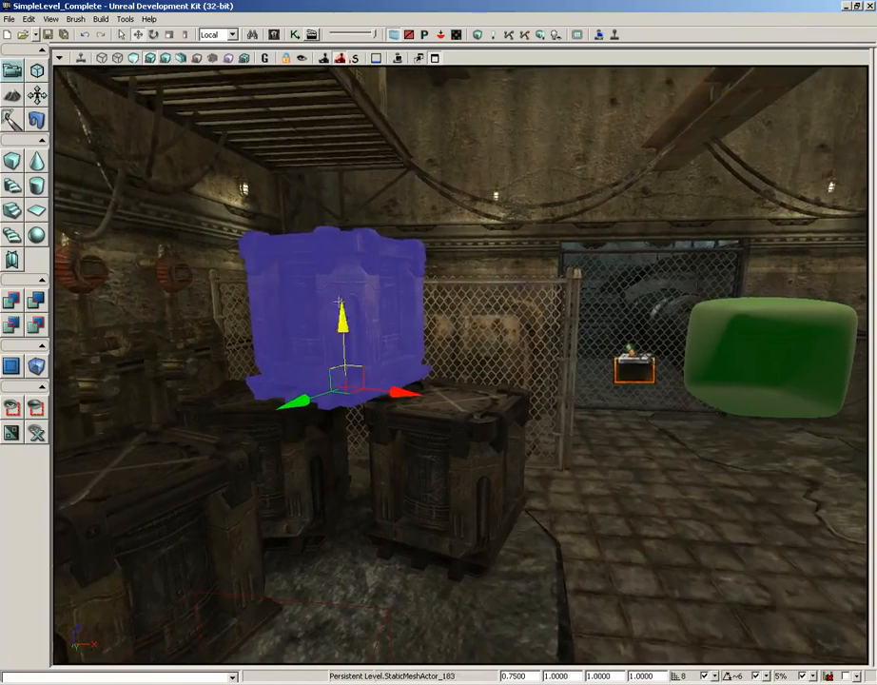
pyautogui.rightClick(333, 276)
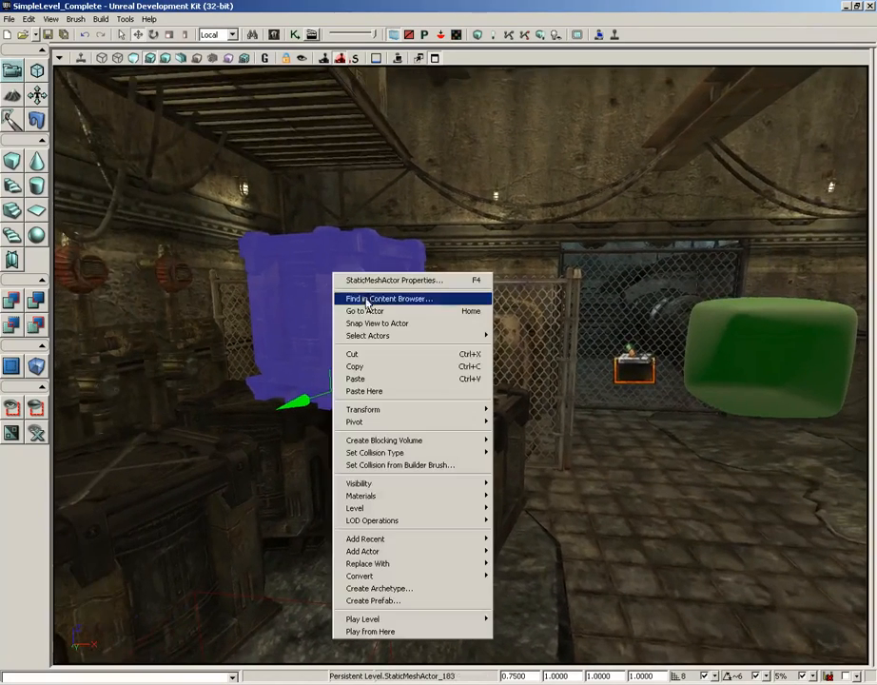
pyautogui.click(353, 299)
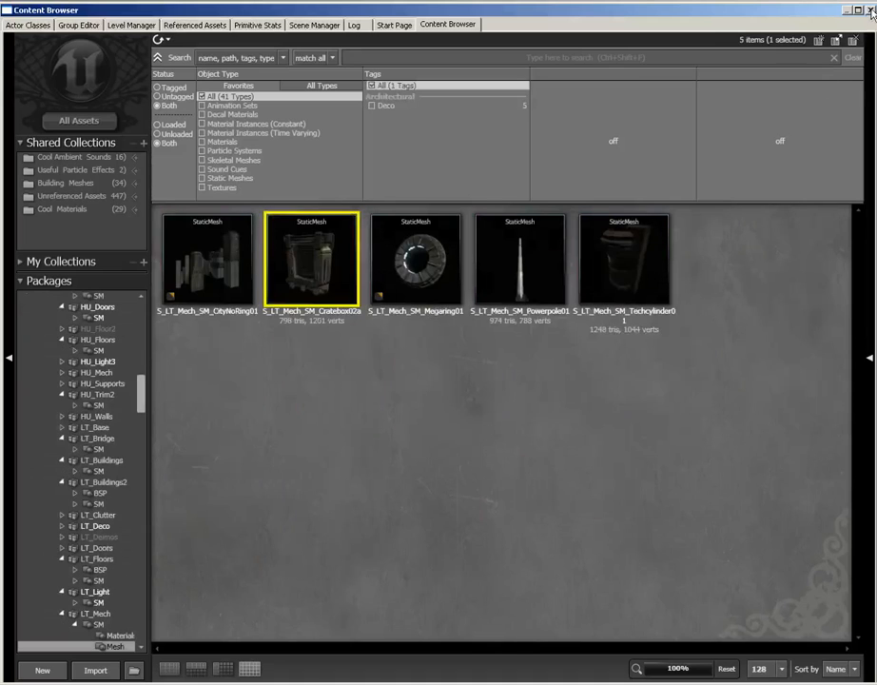
pyautogui.click(868, 11)
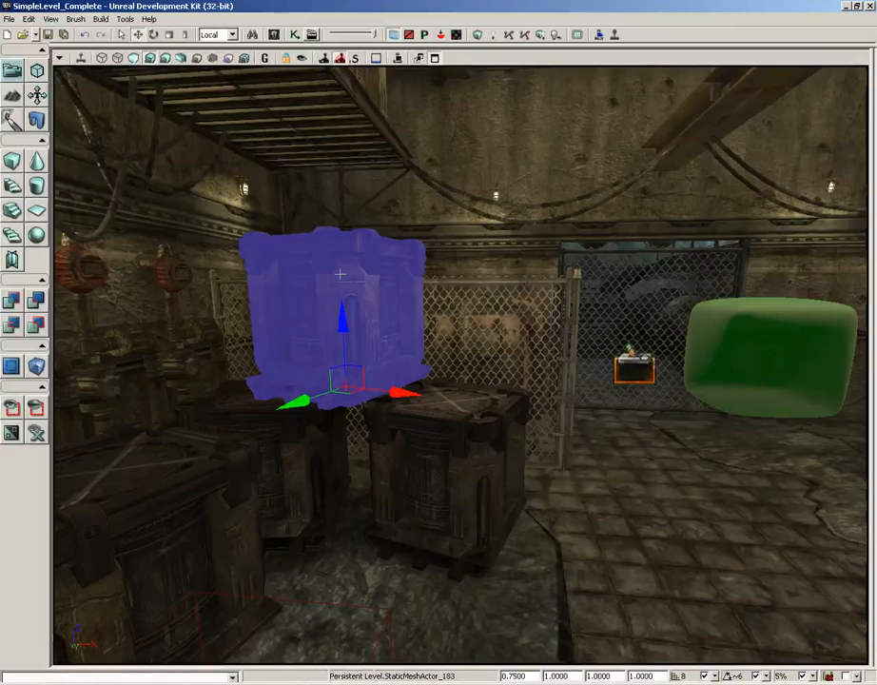
# Step: Replace the topmost crate with a RigidBody actor using the S_LT_Mech_SM_Cratebox02a mesh
pyautogui.rightClick(339, 275)
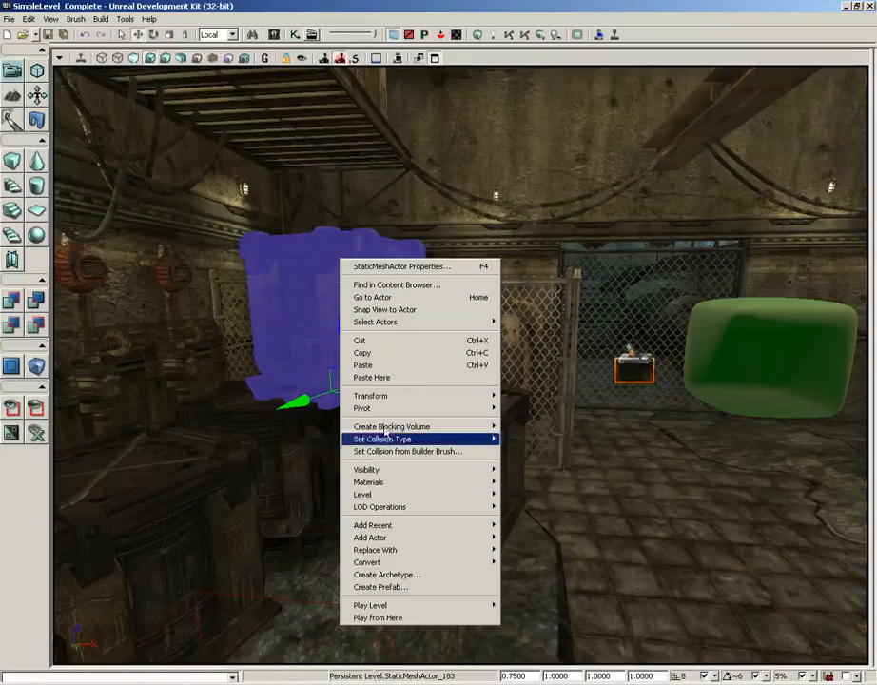
pyautogui.moveTo(400, 550)
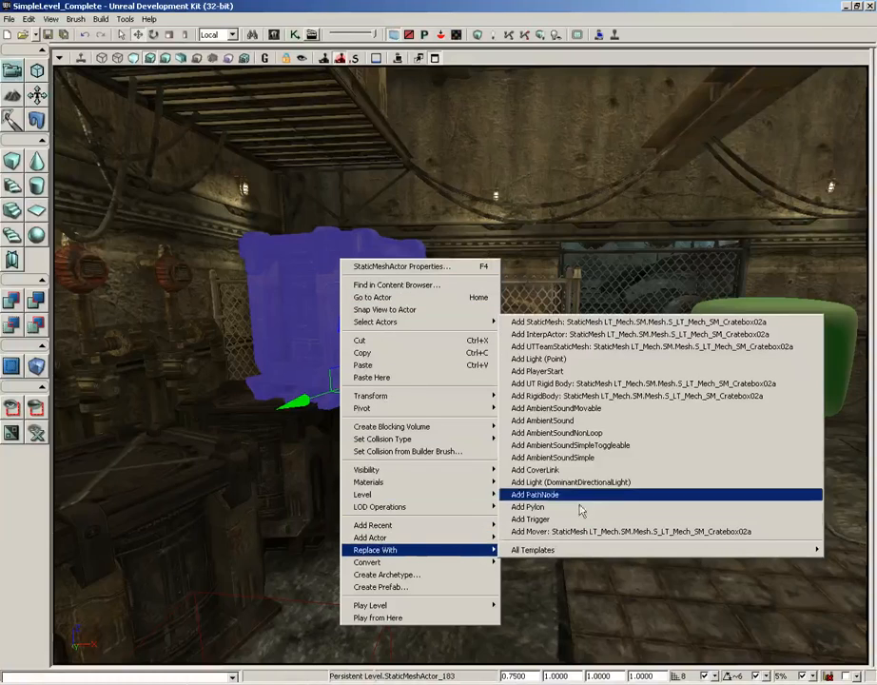
pyautogui.click(574, 398)
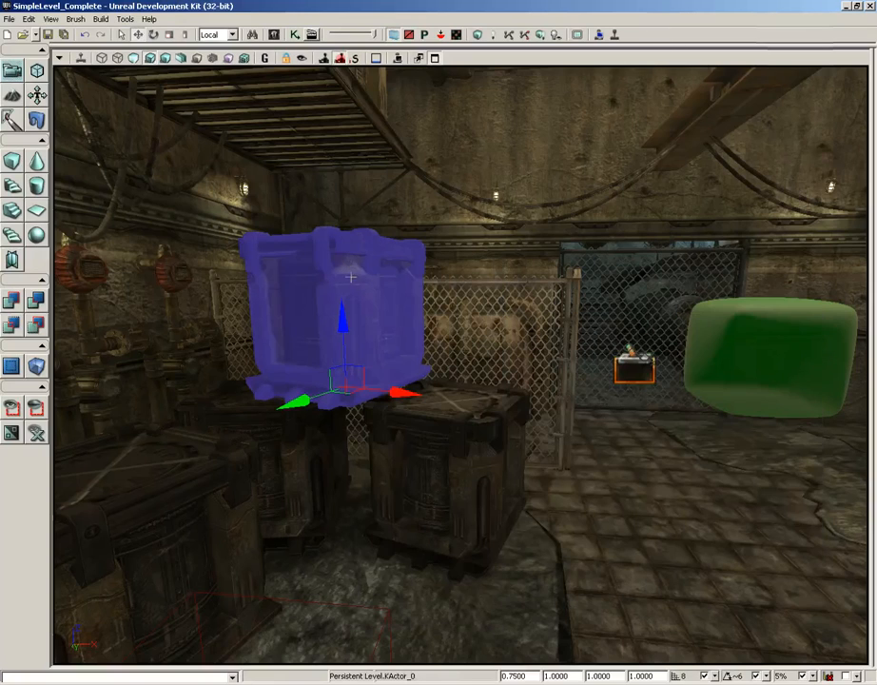
# Step: Play the level in the editor to test the jelly cube and the rigid-body crate, and end the play session
pyautogui.moveTo(602, 461); pyautogui.dragTo(652, 593)
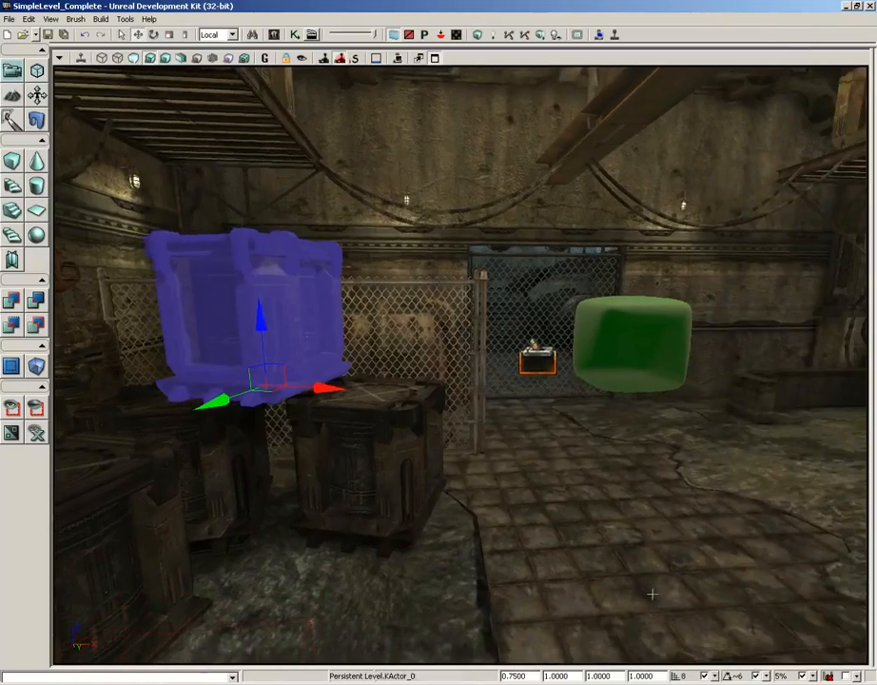
pyautogui.click(442, 31)
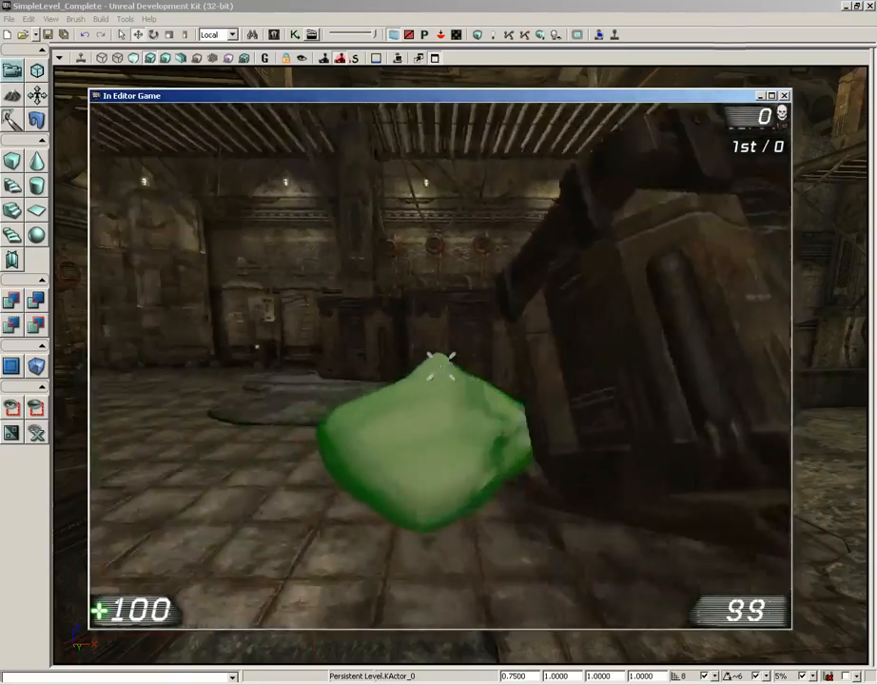
pyautogui.press('d')
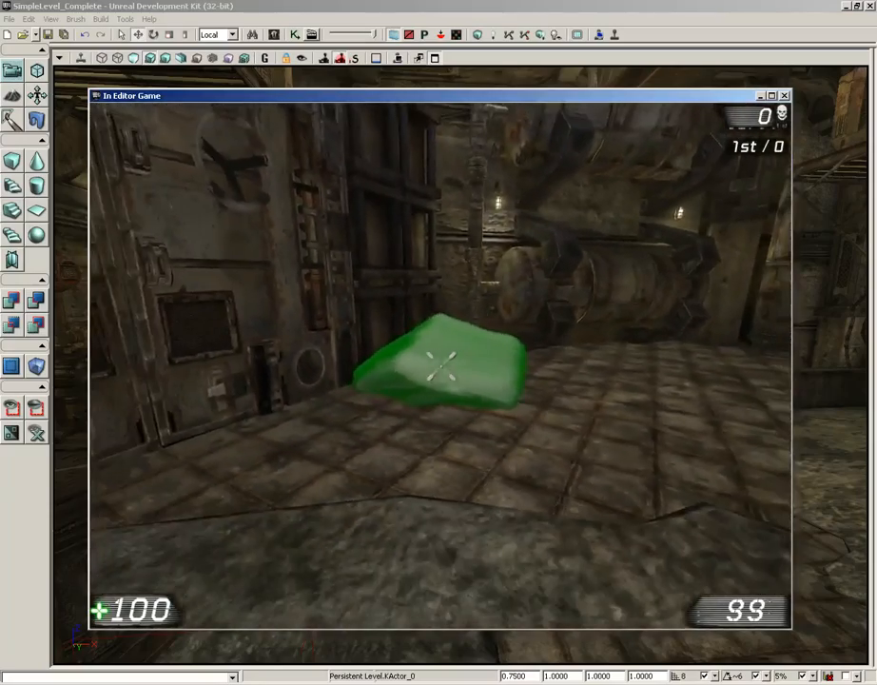
pyautogui.press('w')
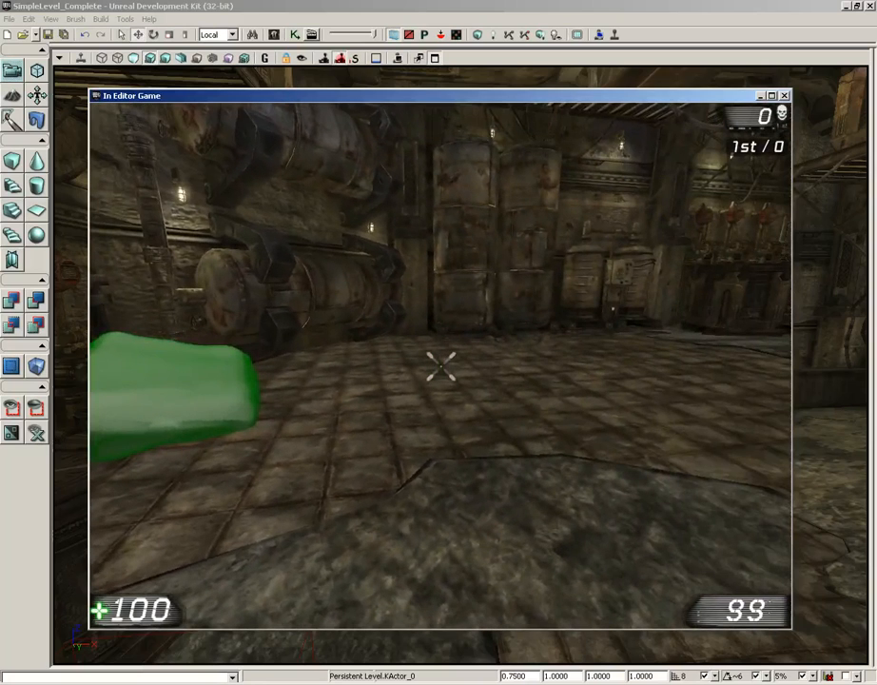
pyautogui.press('Escape')
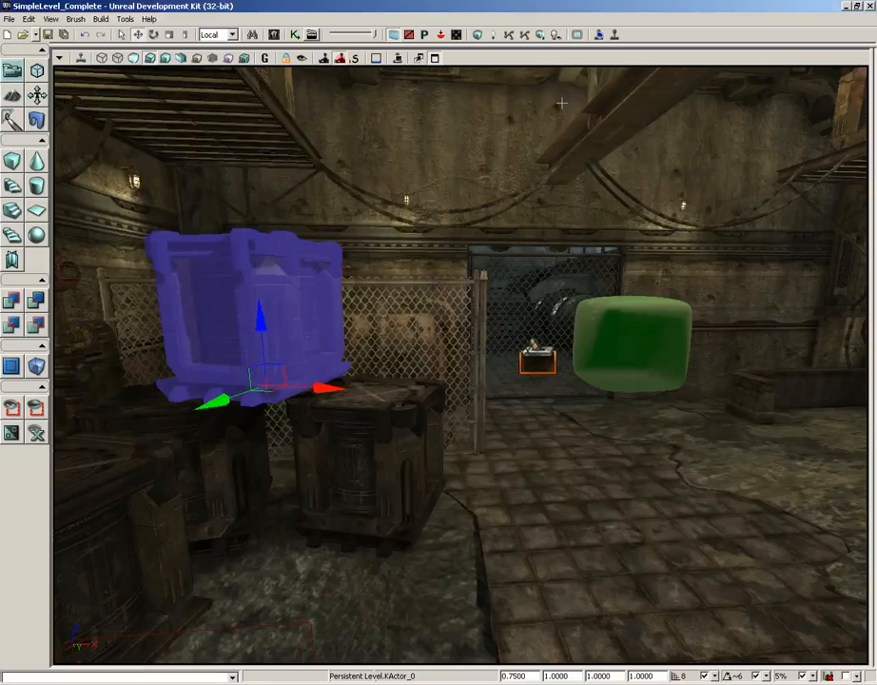